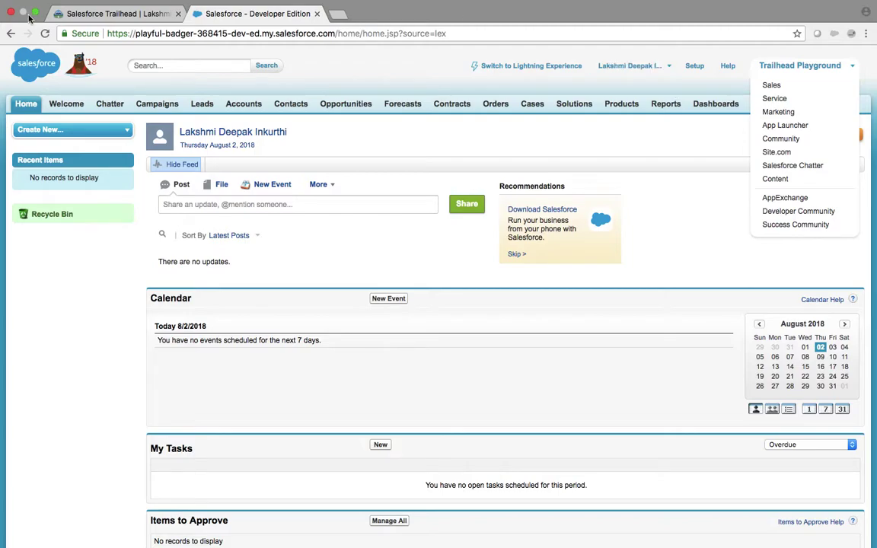
Return to the Trailhead profile settings and open the curious-badger-216679.com Utility Development playground.
click(116, 12)
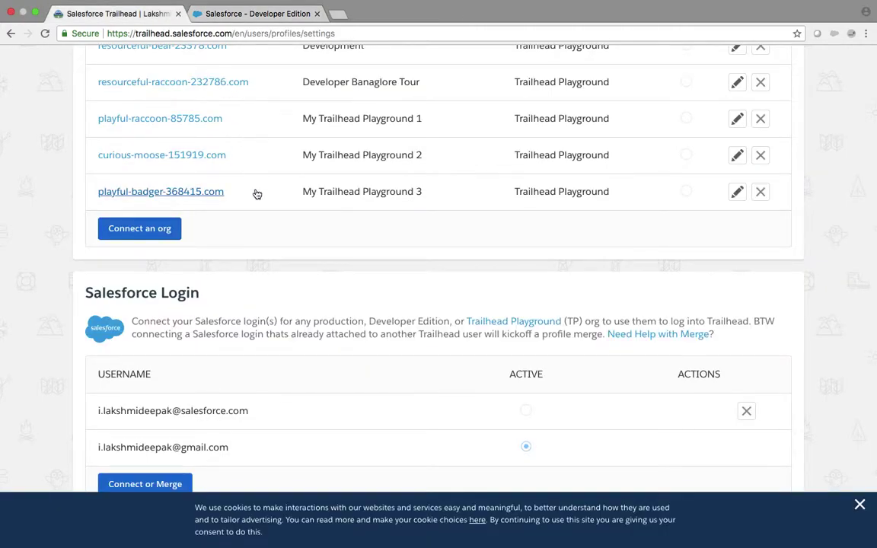
scroll(256, 194, up, 3)
scroll(254, 209, up, 5)
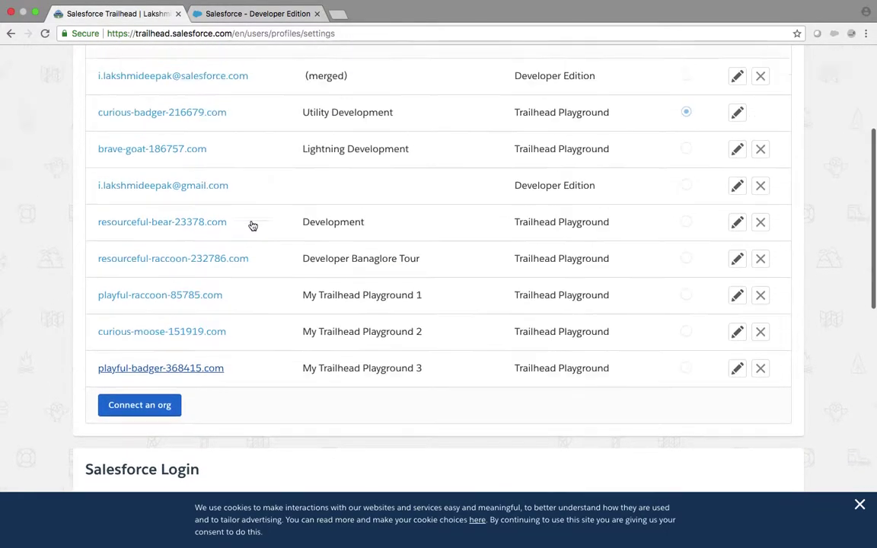
click(179, 232)
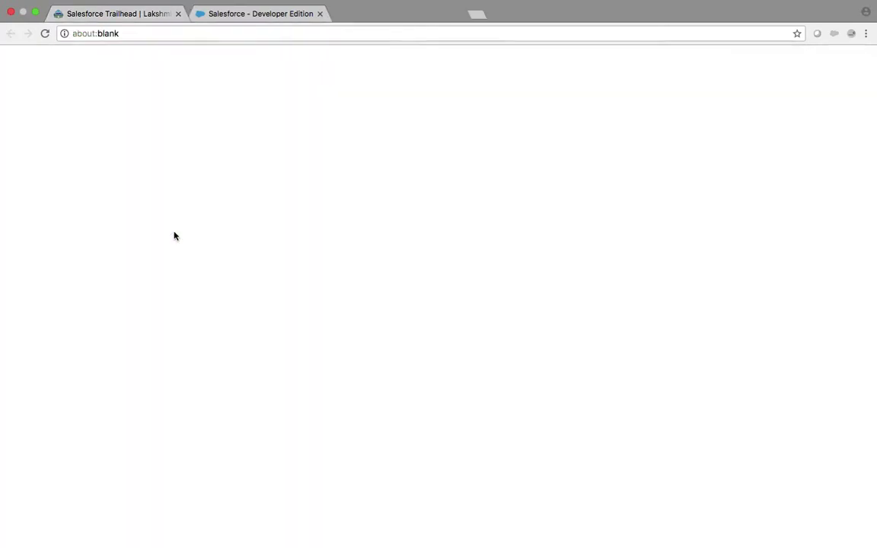
click(456, 14)
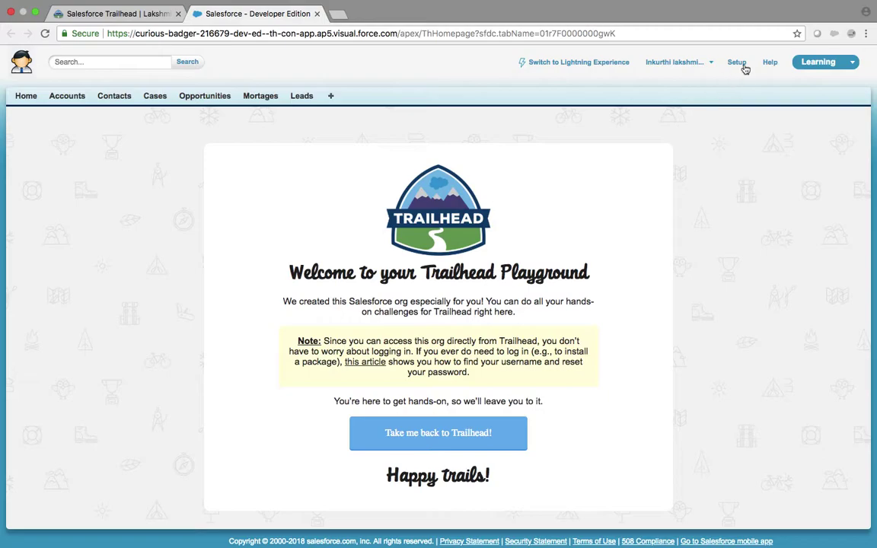
Open a blank new Mortage record, dismissing the Lightning Experience prompt, to examine its existing fields.
click(268, 99)
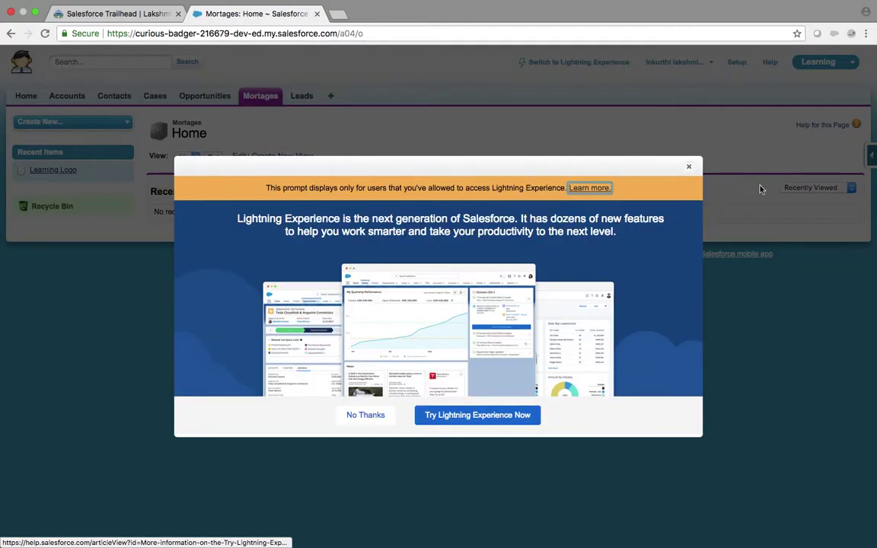
click(689, 167)
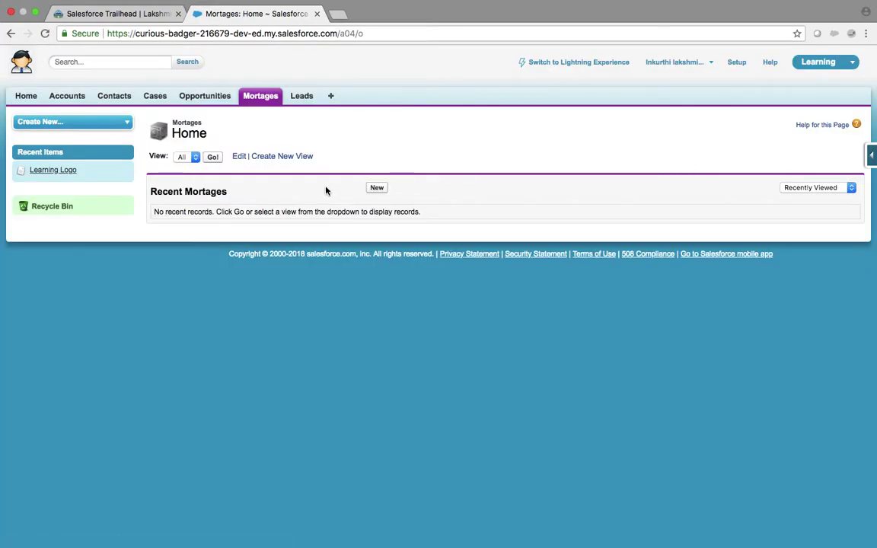
click(377, 190)
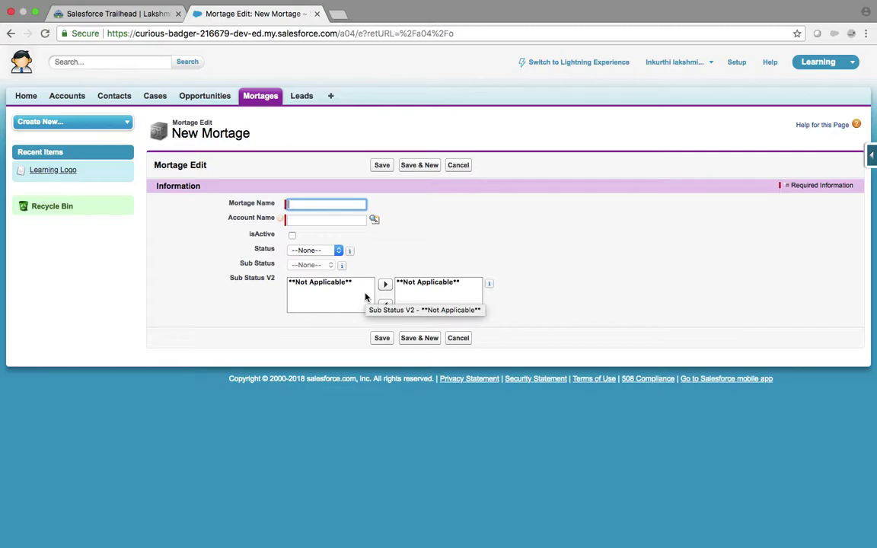
Close the Trailhead page and open the Mortage custom object definition in Setup.
click(737, 63)
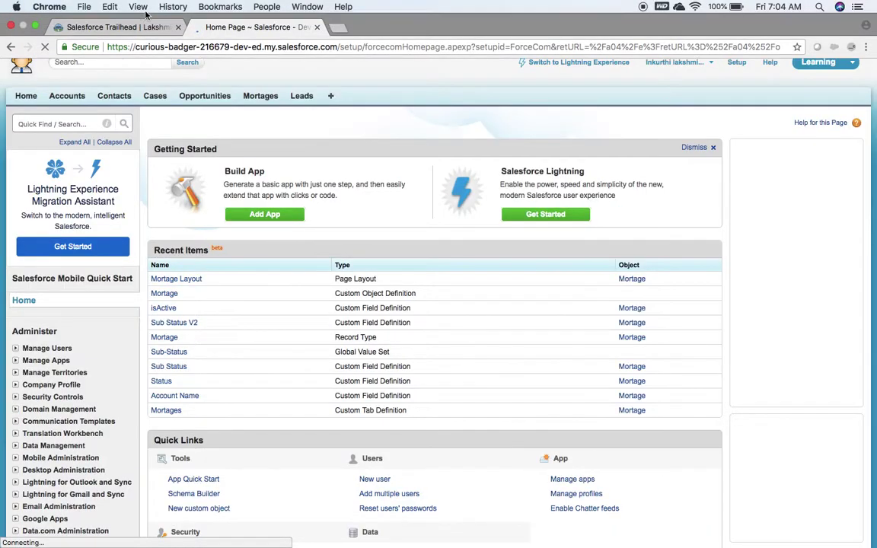
click(178, 26)
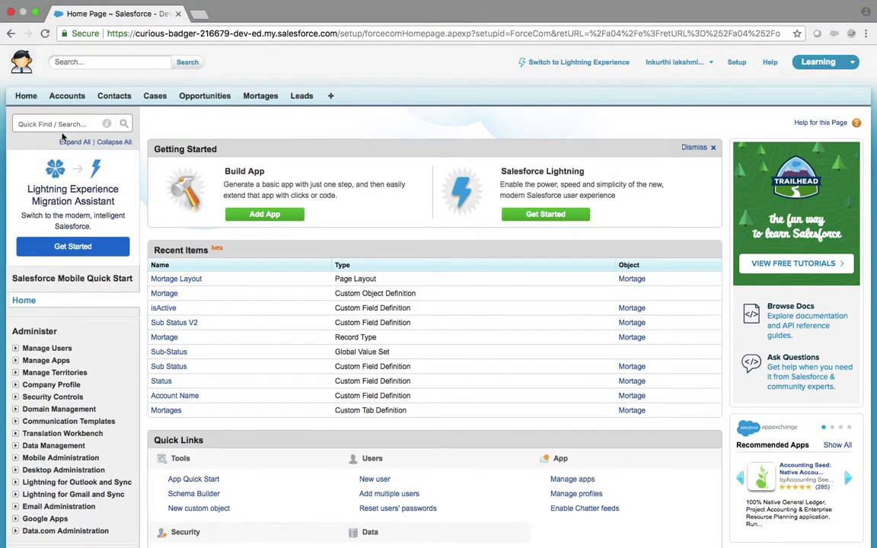
scroll(31, 228, down, 5)
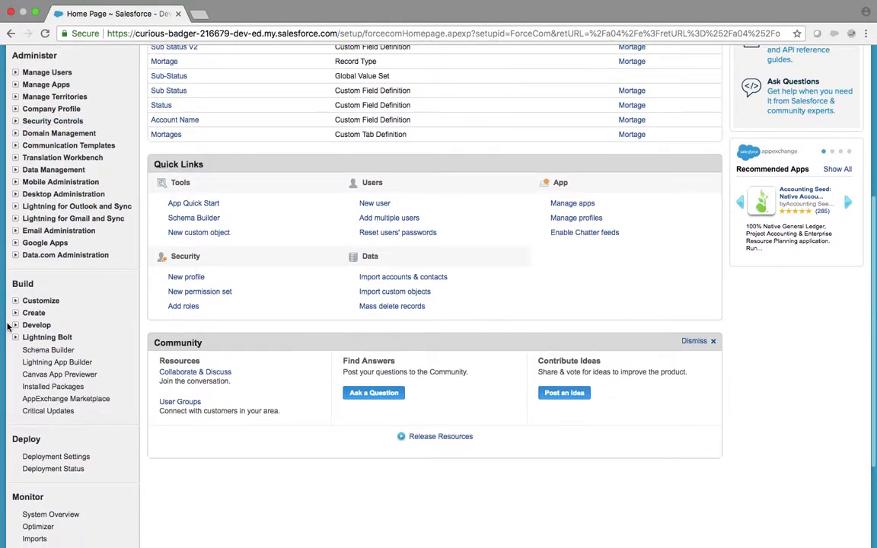
click(15, 313)
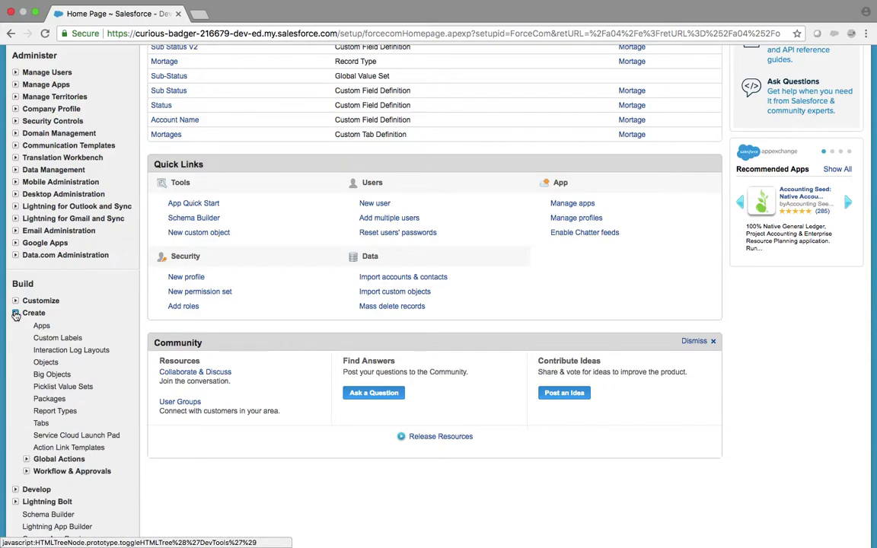
click(46, 364)
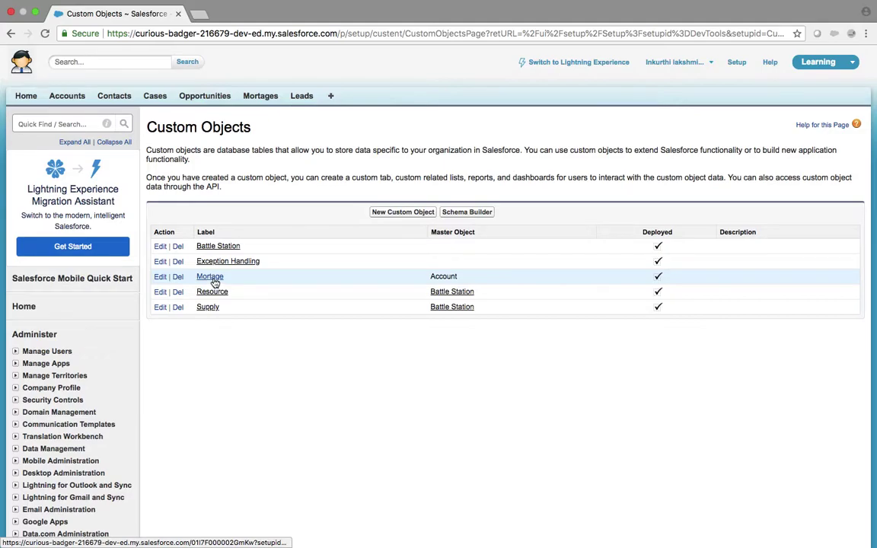
click(212, 278)
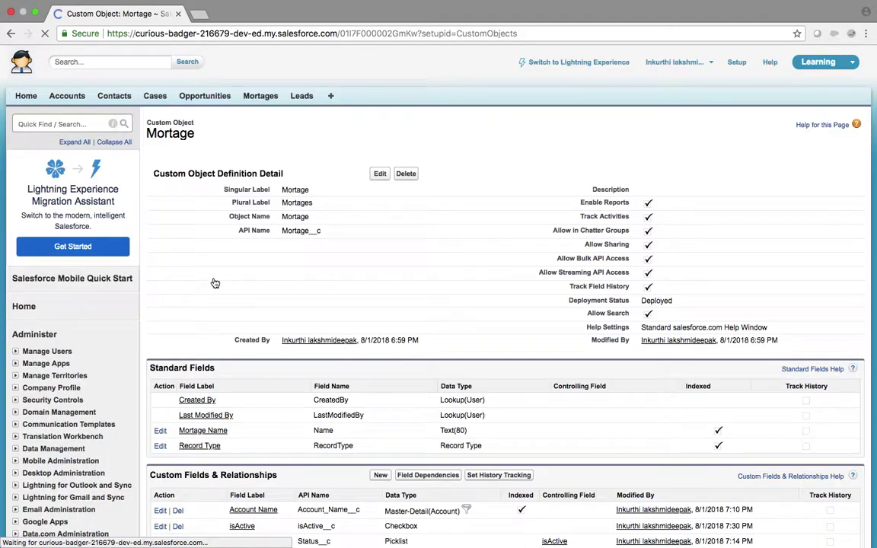
Start a new custom field on the Mortage object with the Currency data type.
scroll(411, 221, down, 5)
click(380, 202)
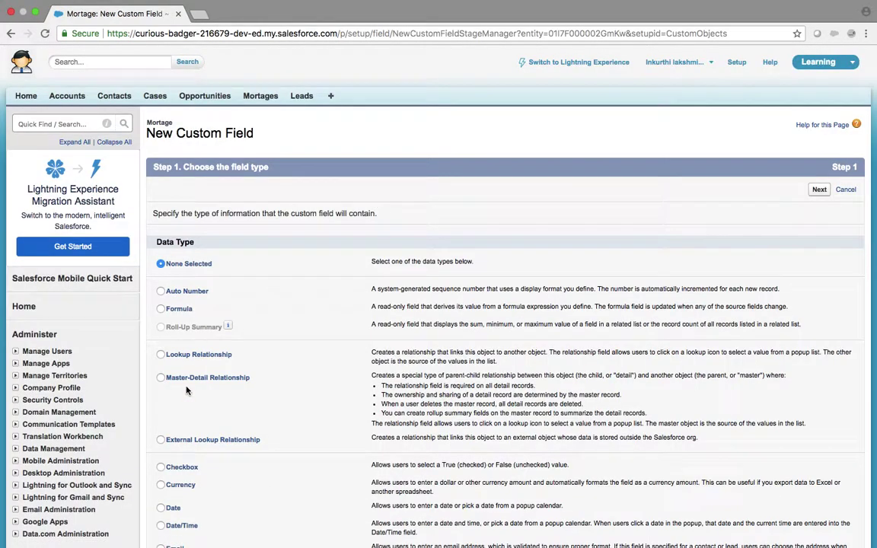
scroll(186, 390, down, 3)
click(160, 308)
scroll(431, 282, up, 3)
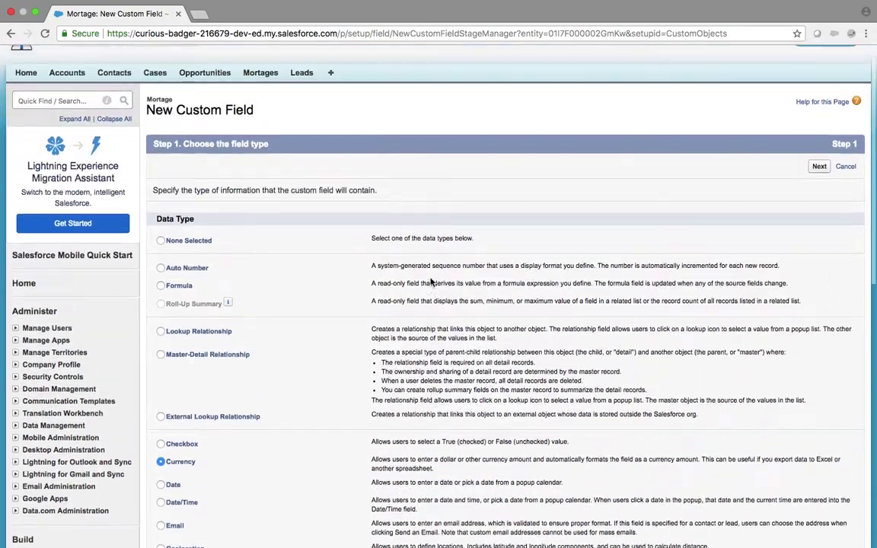
click(819, 180)
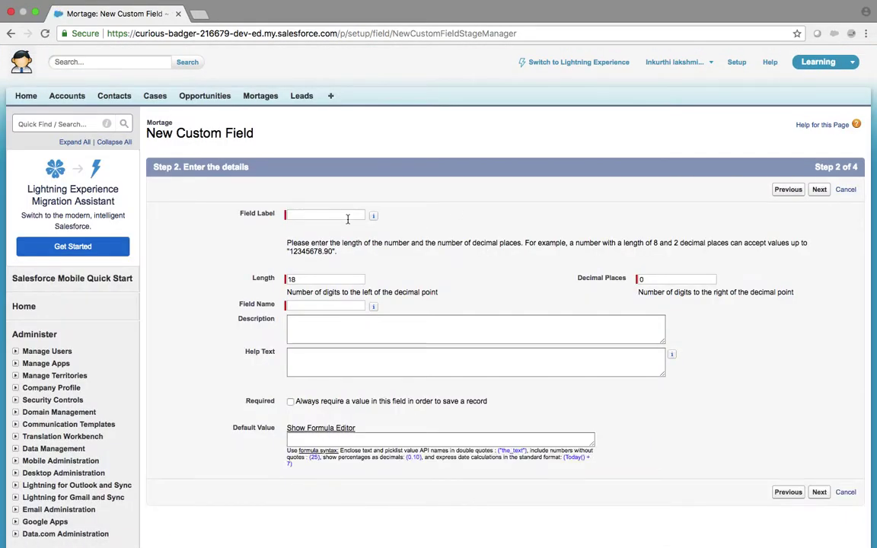
Label the currency field Actual Income with a length of 5, and continue to field-level security.
click(342, 218)
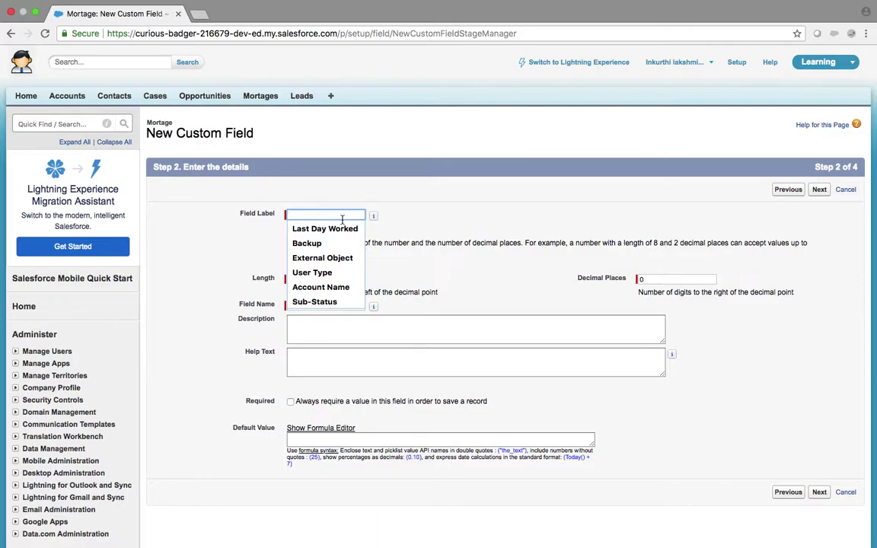
text(E)
key(BackSpace)
text(Actual Income)
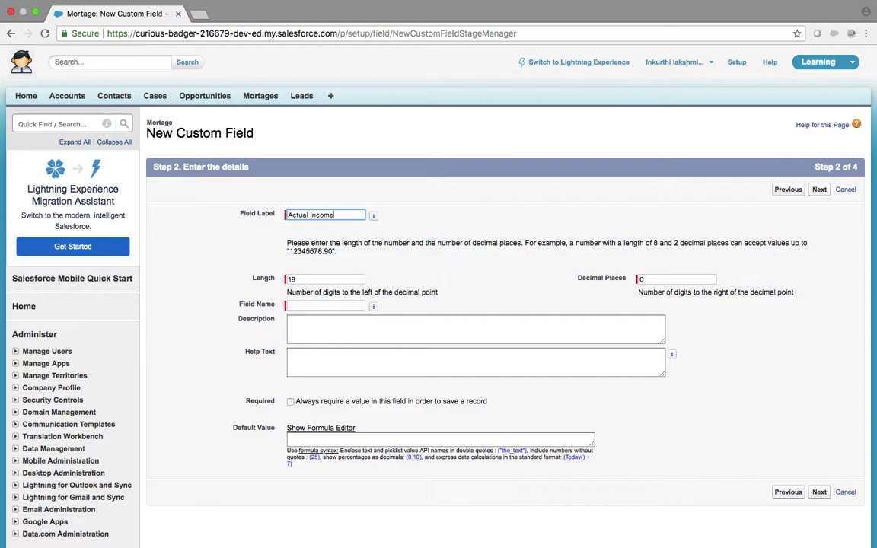
key(Tab)
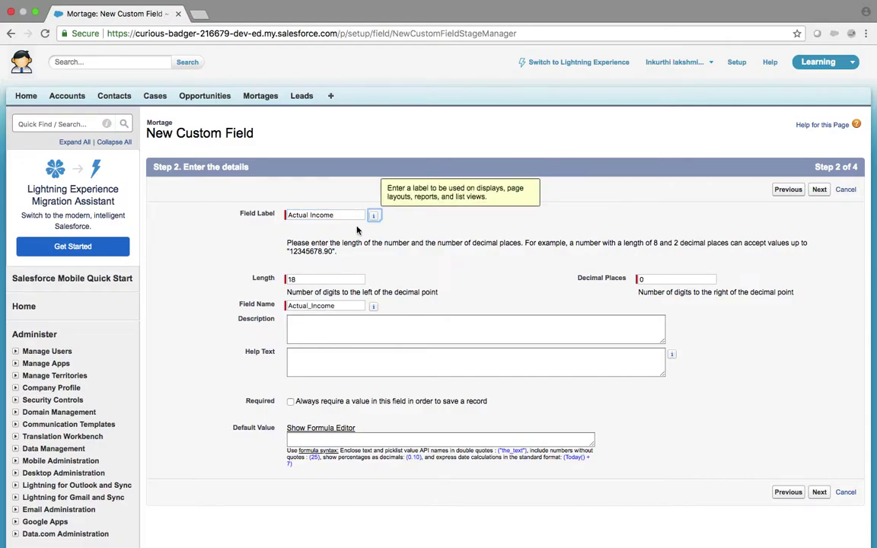
key(Tab)
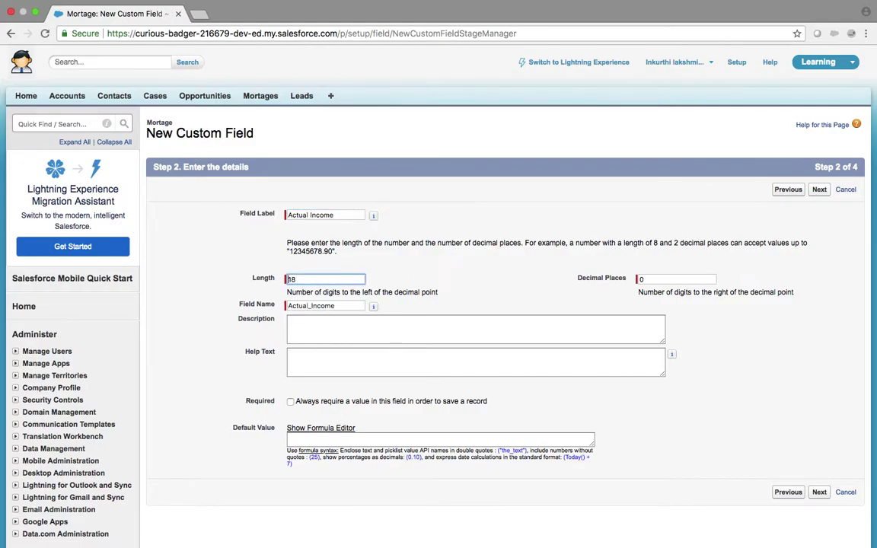
key(BackSpace)
click(825, 192)
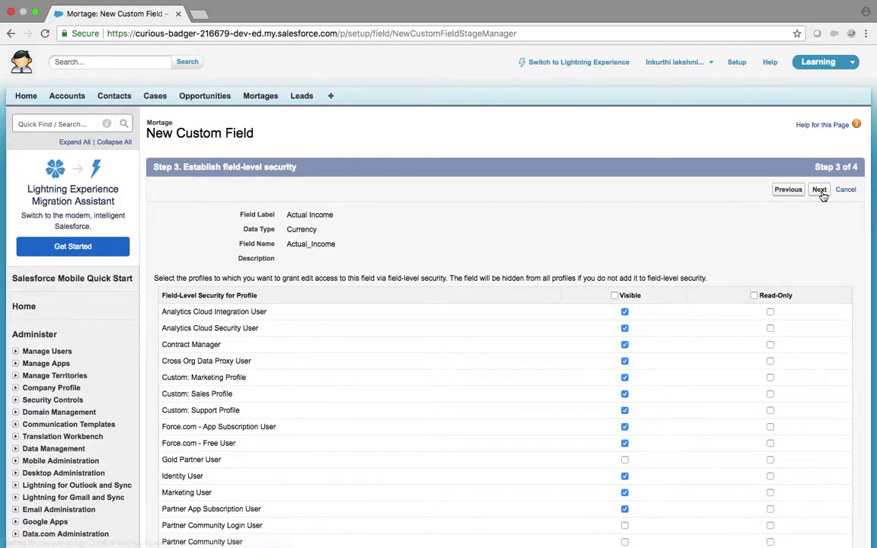
Make the Actual Income field visible to all profiles and save it with the Mortage Layout included.
click(615, 296)
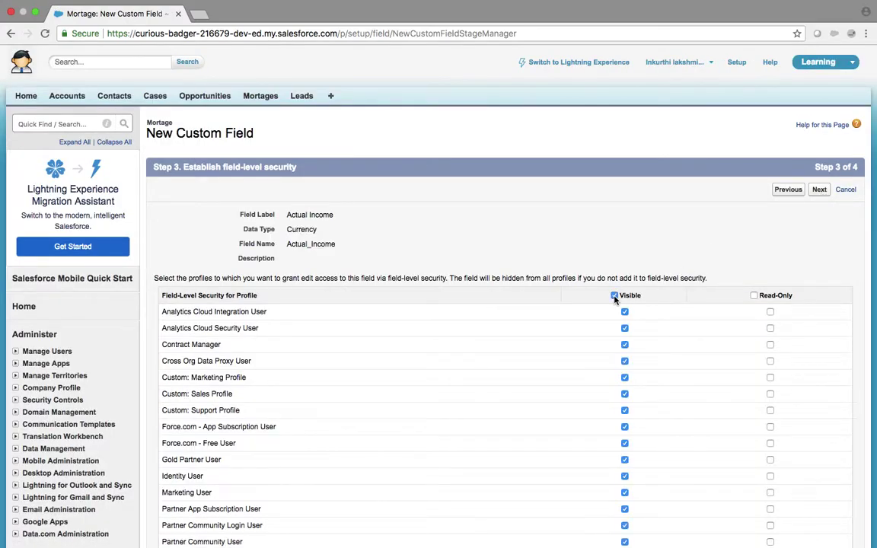
click(819, 191)
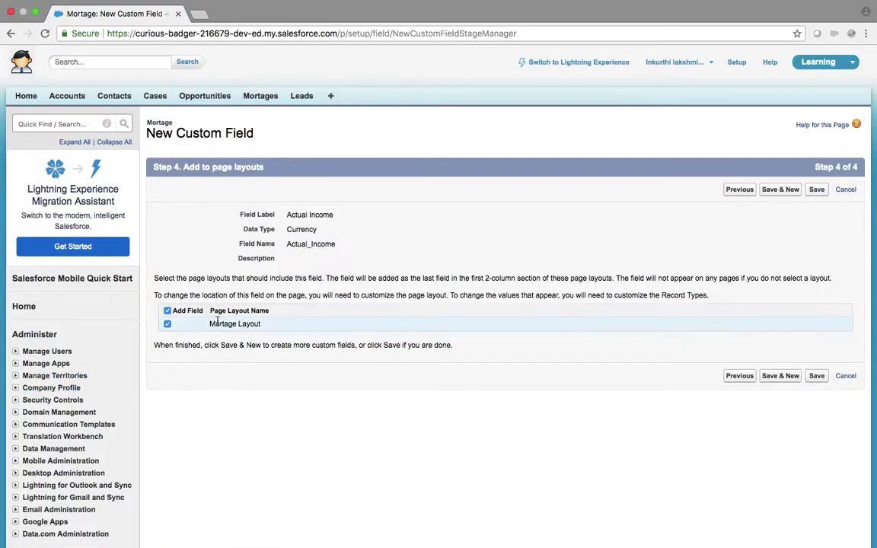
click(816, 190)
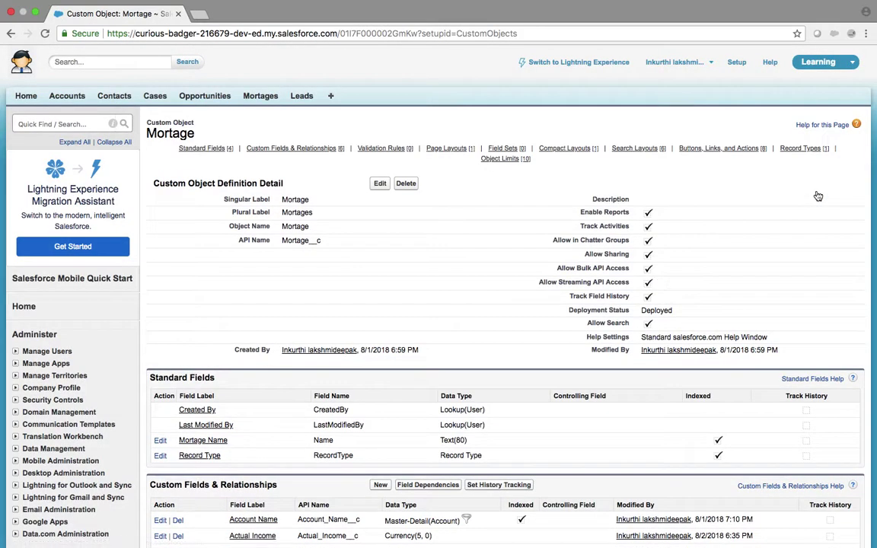
Check a blank new Mortage record for the Actual Income field, then cancel the record.
scroll(817, 194, down, 1)
scroll(817, 194, up, 1)
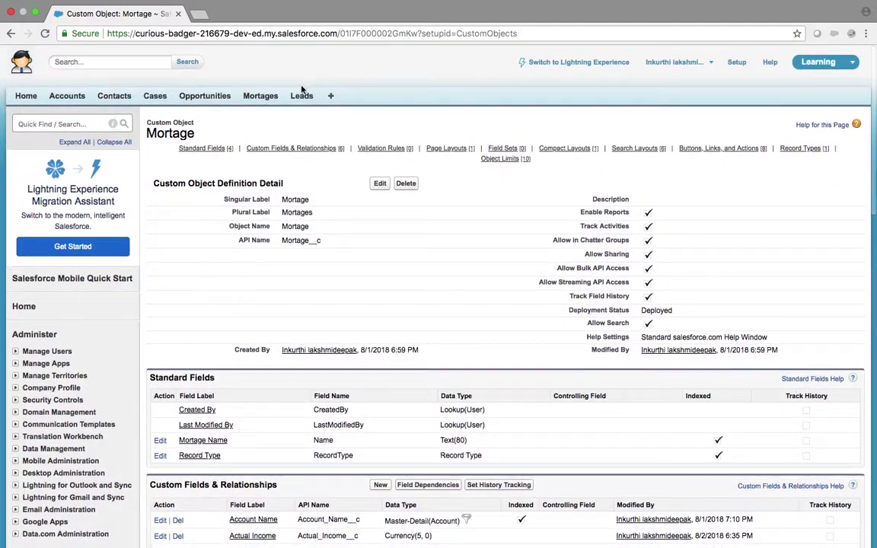
click(254, 102)
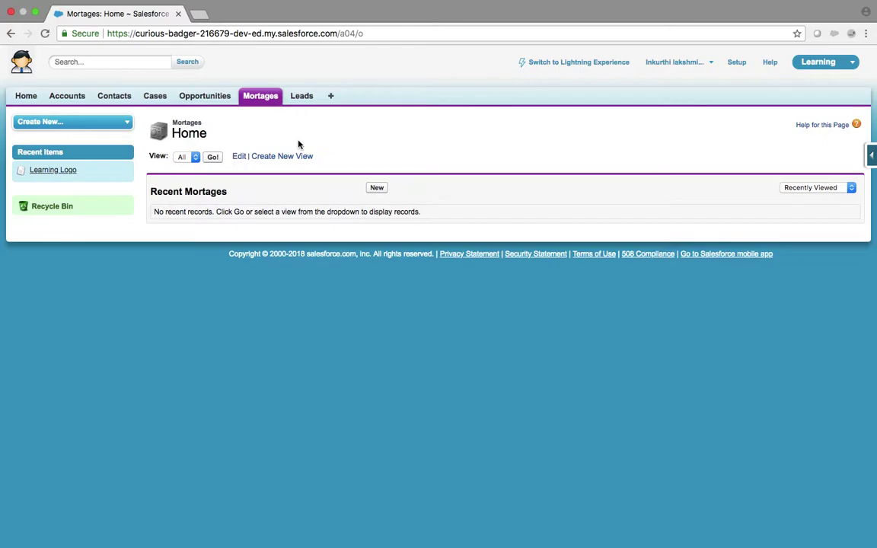
click(376, 189)
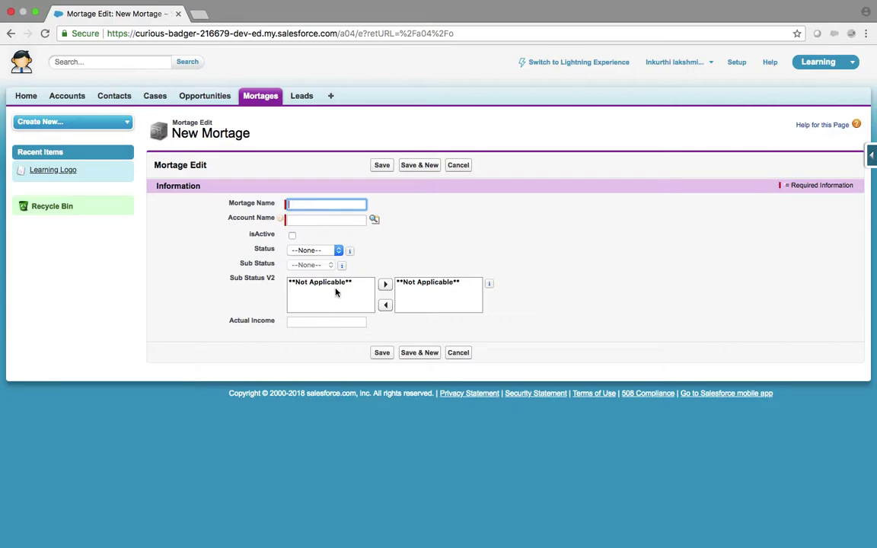
click(460, 168)
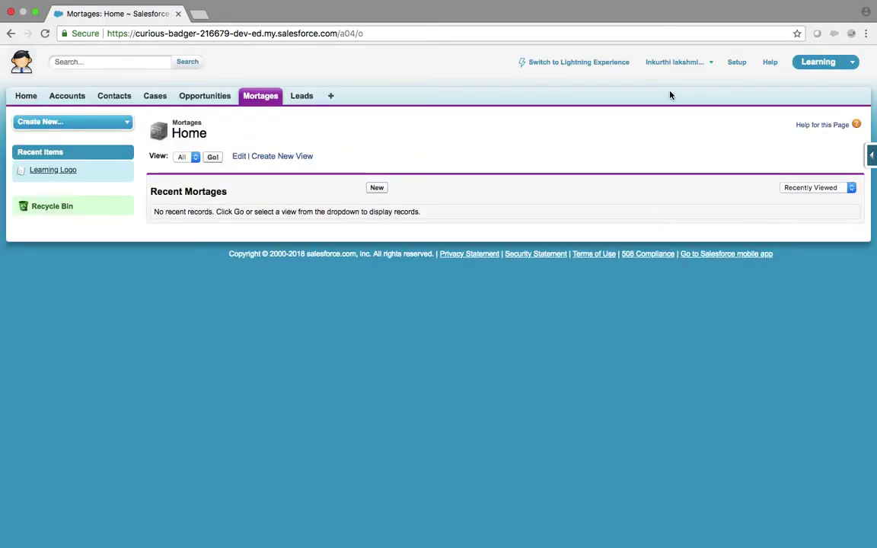
Go to the Custom Objects list in Setup and open Schema Builder from it.
click(736, 64)
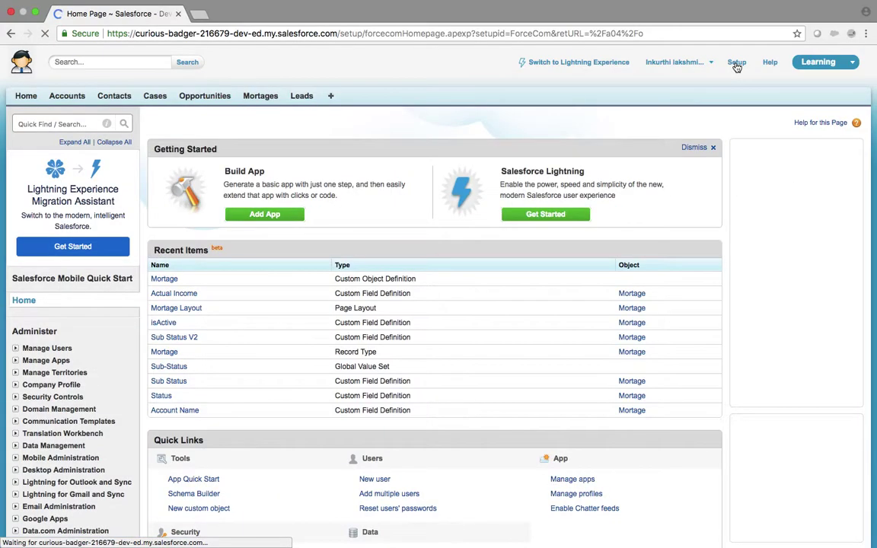
click(62, 123)
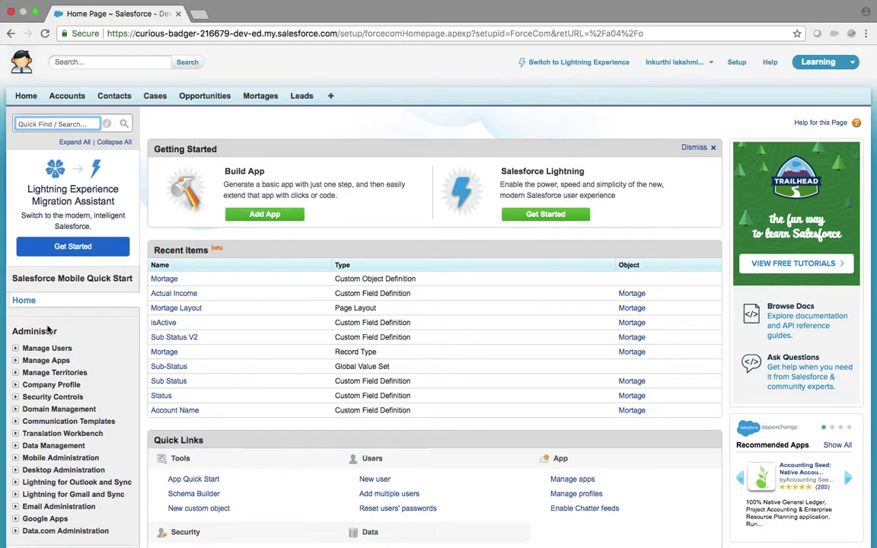
scroll(47, 329, down, 5)
click(16, 287)
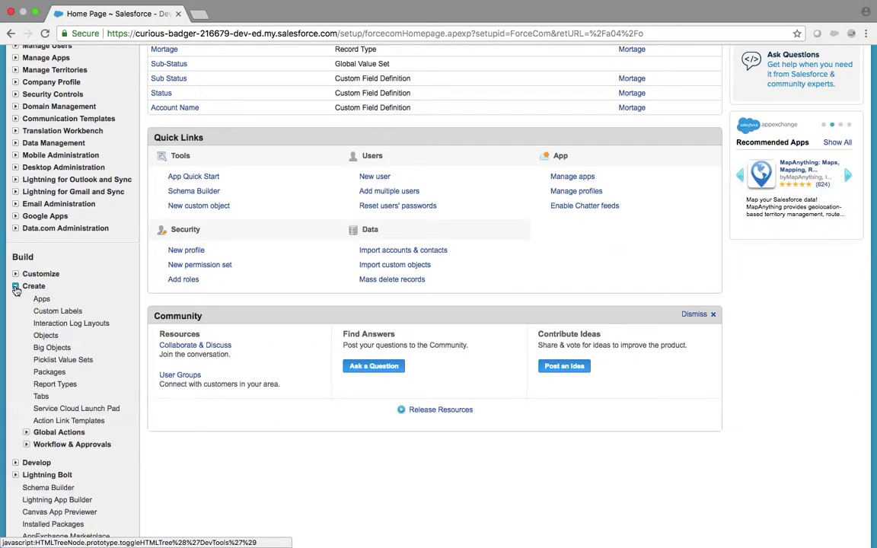
click(45, 336)
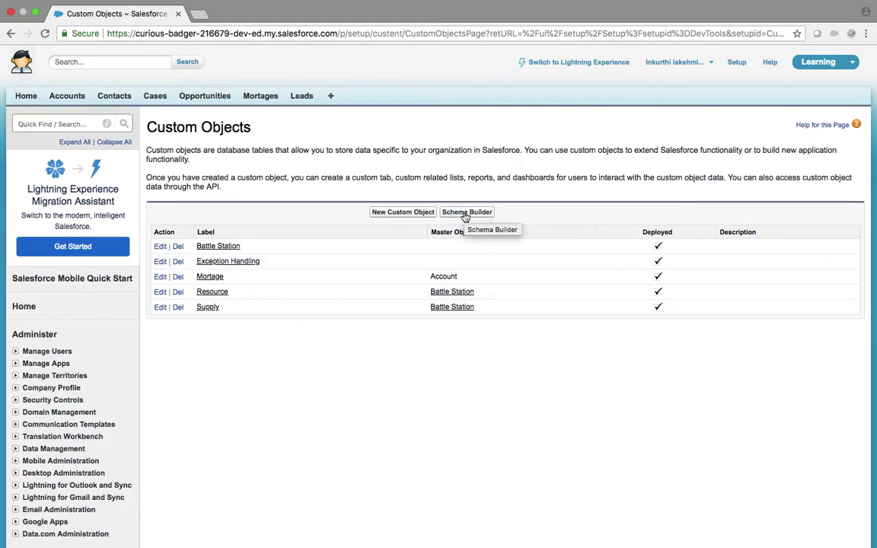
click(465, 214)
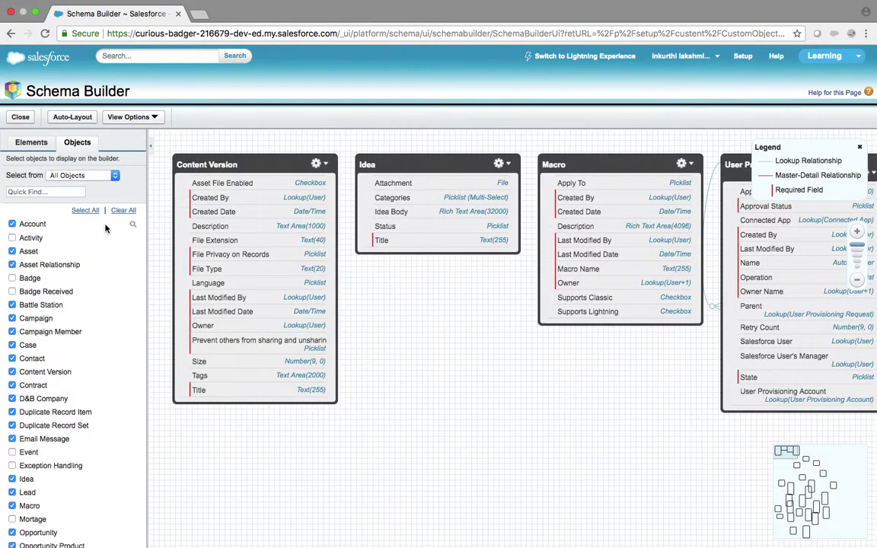
Clear all objects from the schema canvas, display only the Mortage object, and auto-arrange the layout.
click(127, 213)
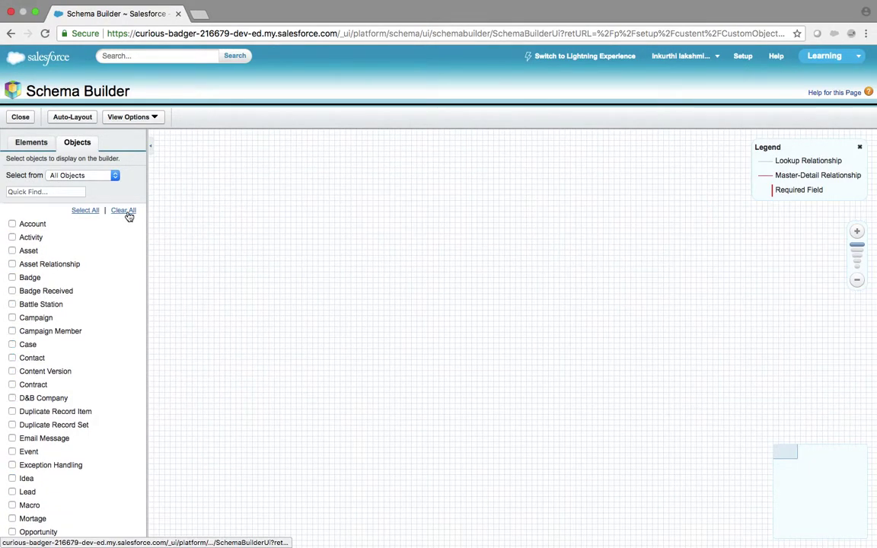
click(50, 192)
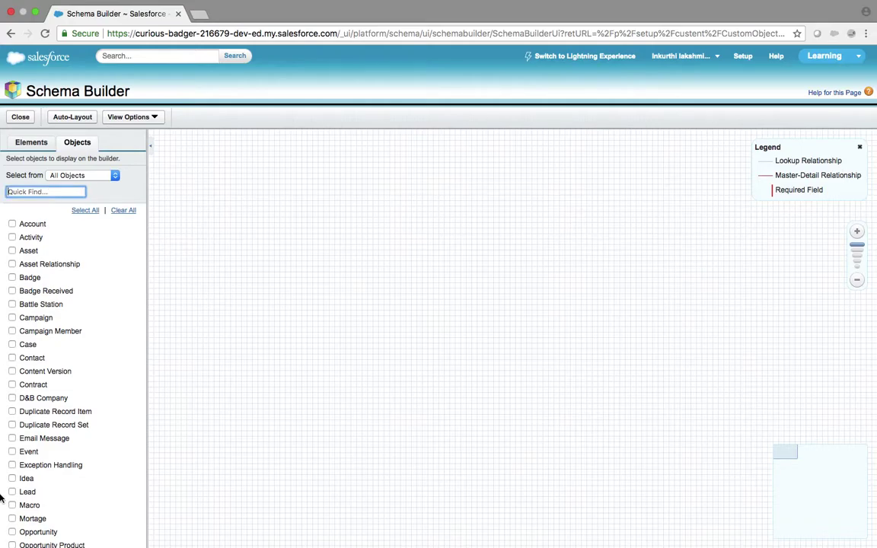
click(13, 519)
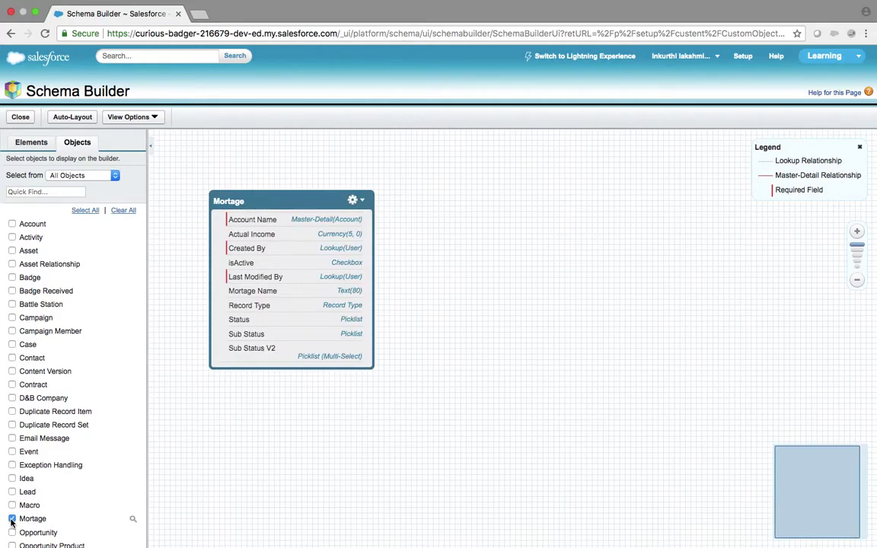
click(71, 120)
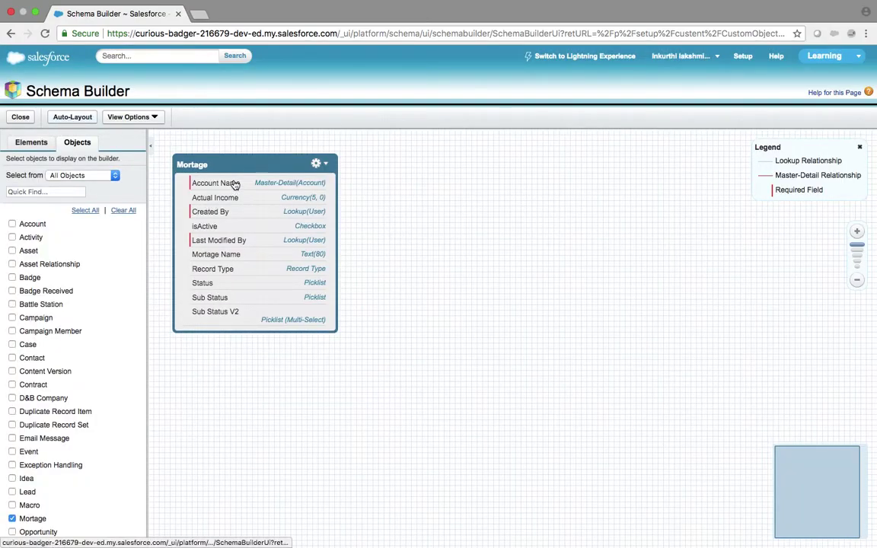
Add a currency field labelled Actual Income with length 5 to the Mortage object and try to save it.
click(31, 143)
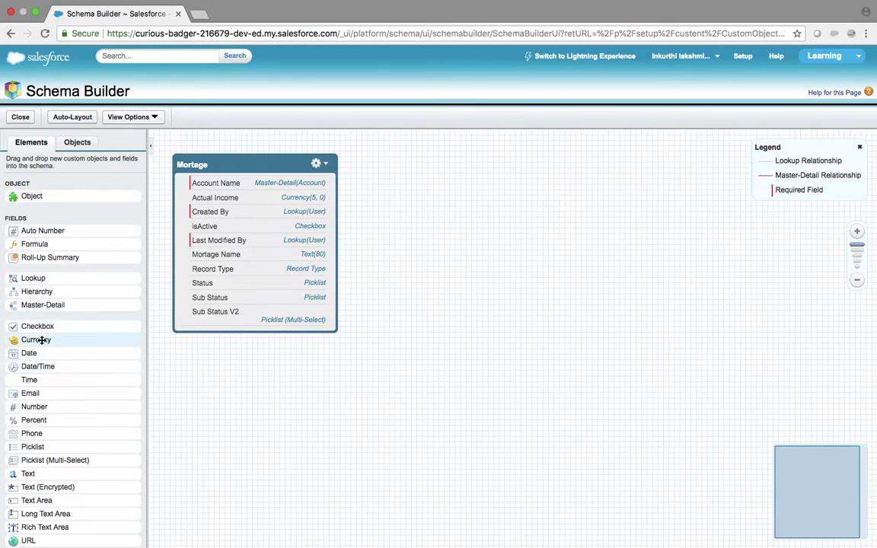
drag(41, 341, 223, 214)
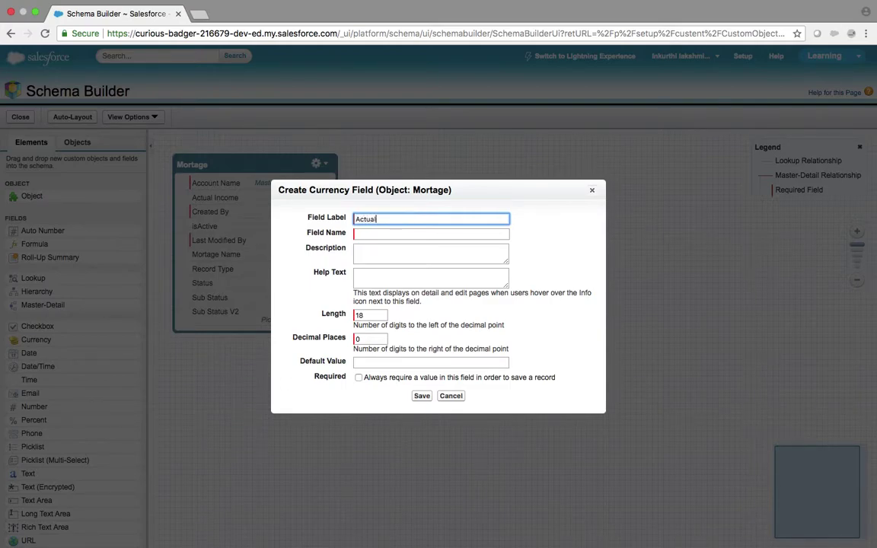
key(Tab)
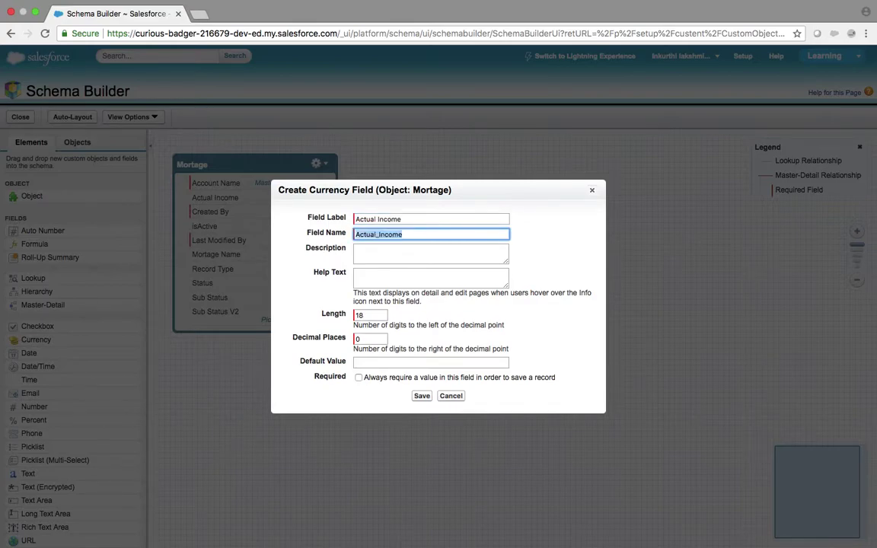
key(Tab)
key(Tab)
key(Tab)
key(BackSpace)
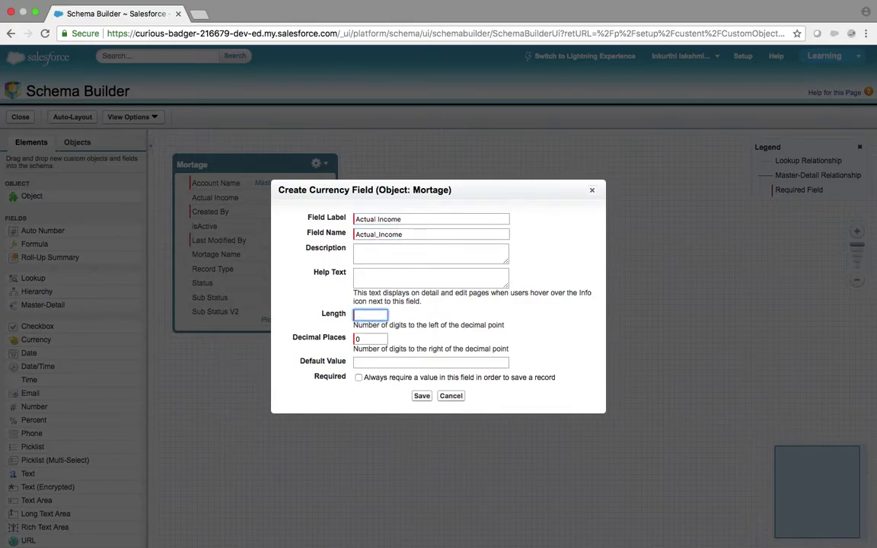
click(421, 396)
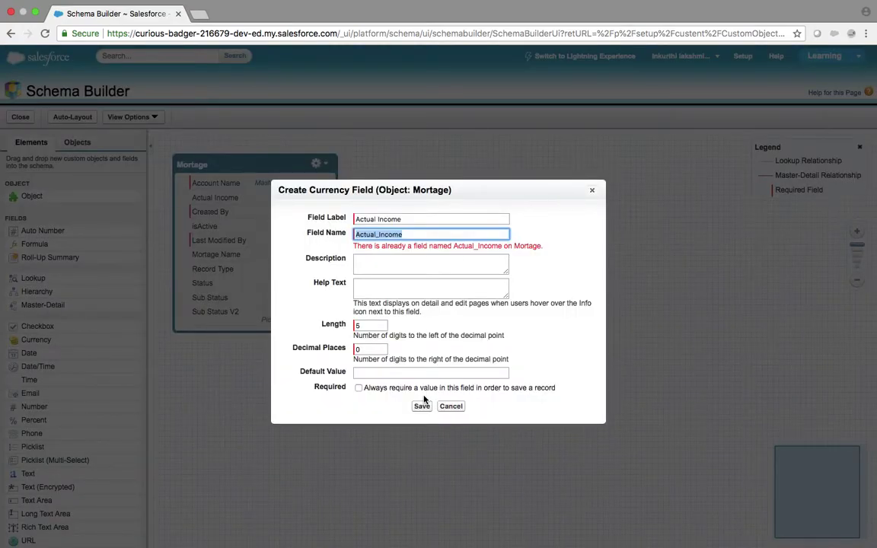
Change the currency field's label to Expected Income and its name to Expected_Income, and save the field.
click(405, 219)
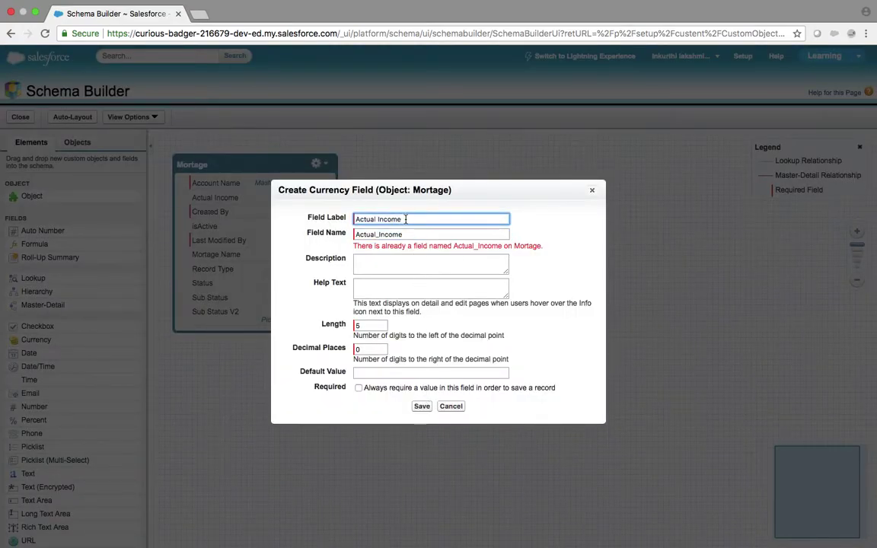
triple_click(405, 220)
text(Expec)
click(413, 235)
key(super+a)
key(BackSpace)
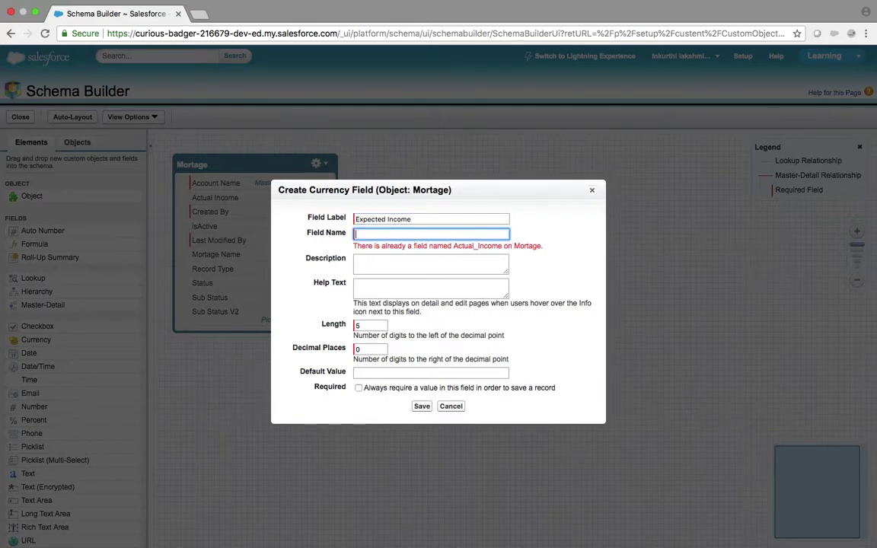
click(448, 218)
key(Tab)
text(Expected_Income)
click(423, 406)
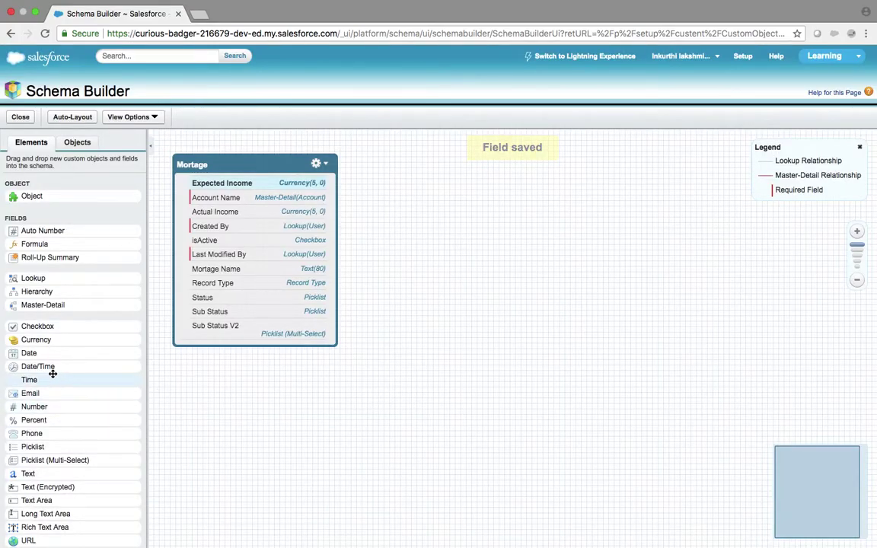
Add a Date/Time field labelled Cloe Date to the Mortage object and save it.
drag(49, 366, 267, 204)
text(CLose)
key(BackSpace)
key(BackSpace)
key(BackSpace)
key(BackSpace)
key(BackSpace)
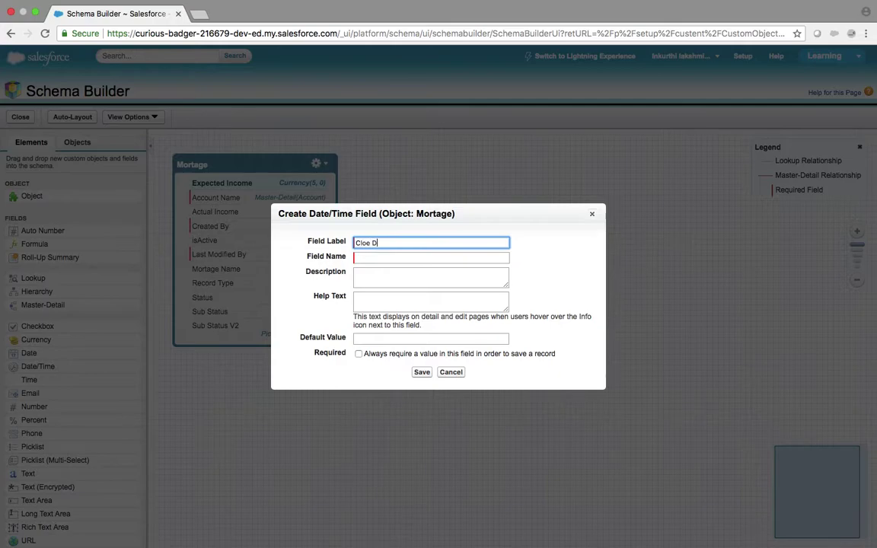
key(Tab)
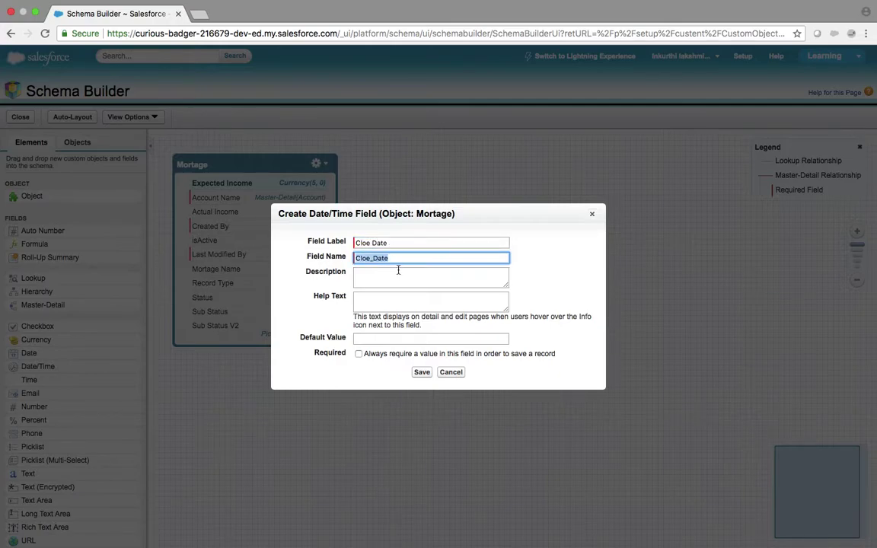
click(422, 372)
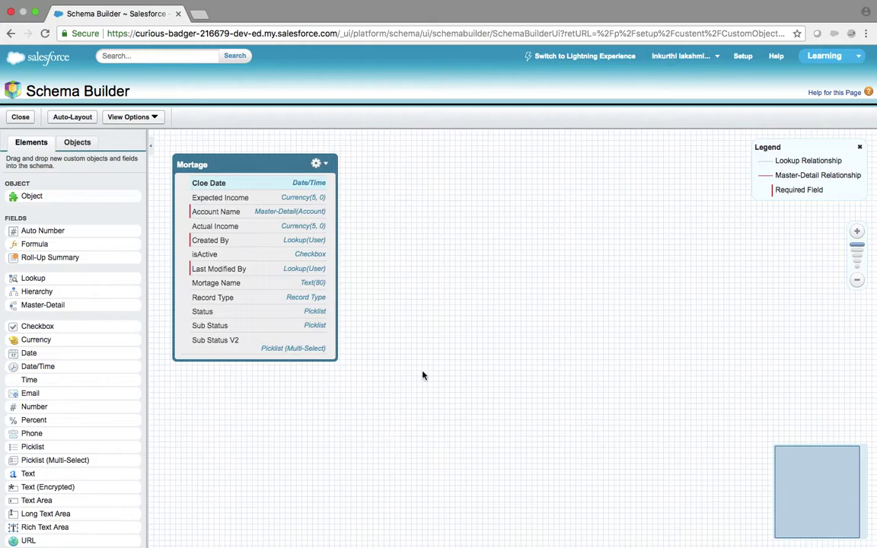
Close Schema Builder and start a new Mortage record to check which fields it offers.
click(22, 118)
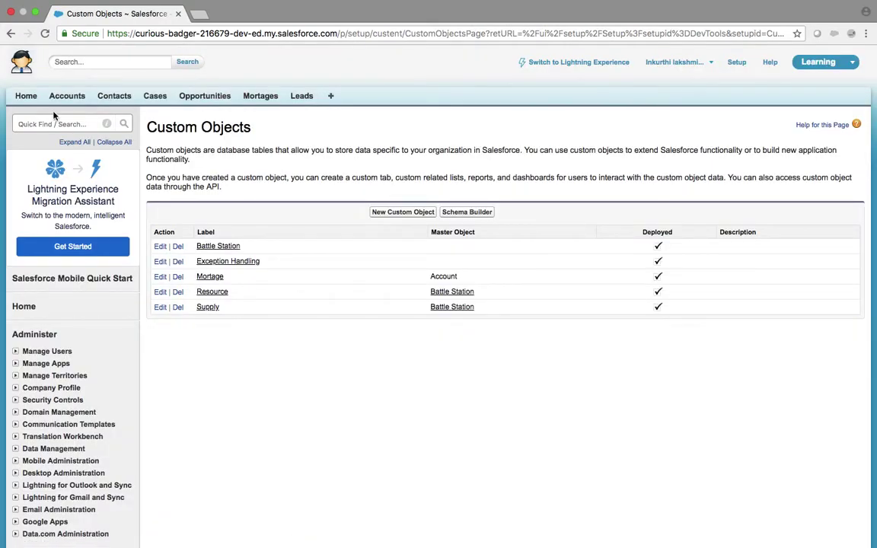
click(263, 102)
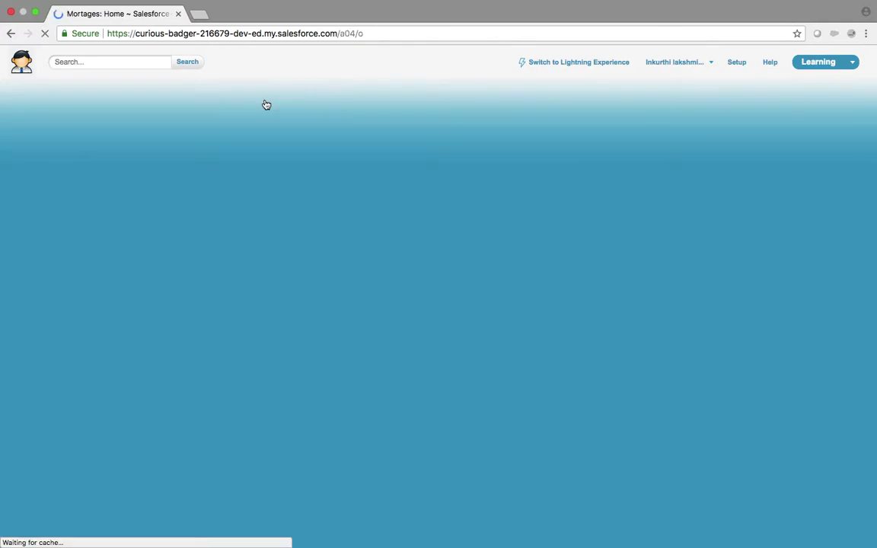
click(378, 188)
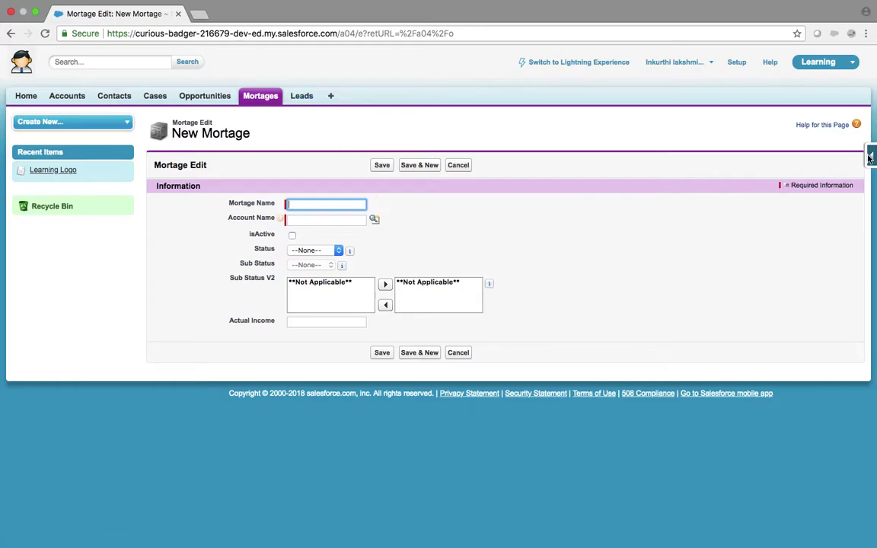
Go to the Mortage object's custom field list and open Expected Income and Cloe Date in separate browser tabs.
click(872, 155)
click(775, 177)
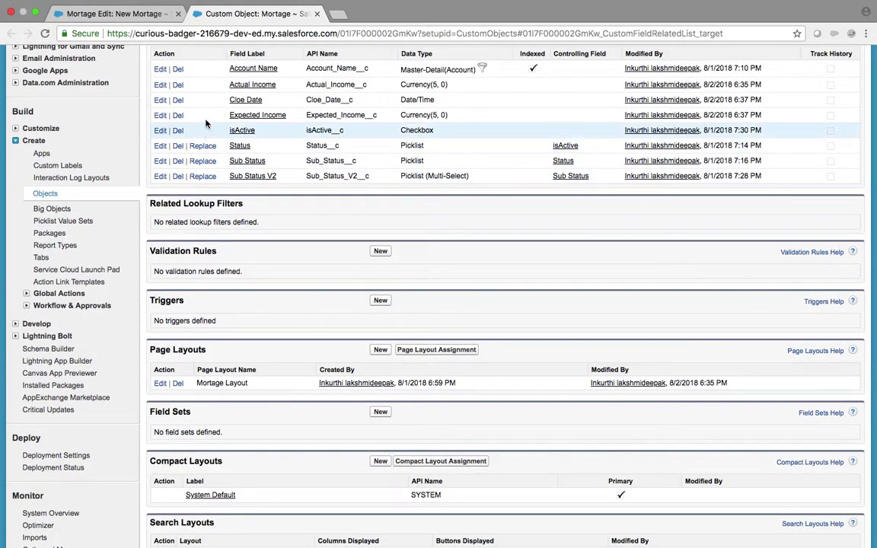
super+click(268, 117)
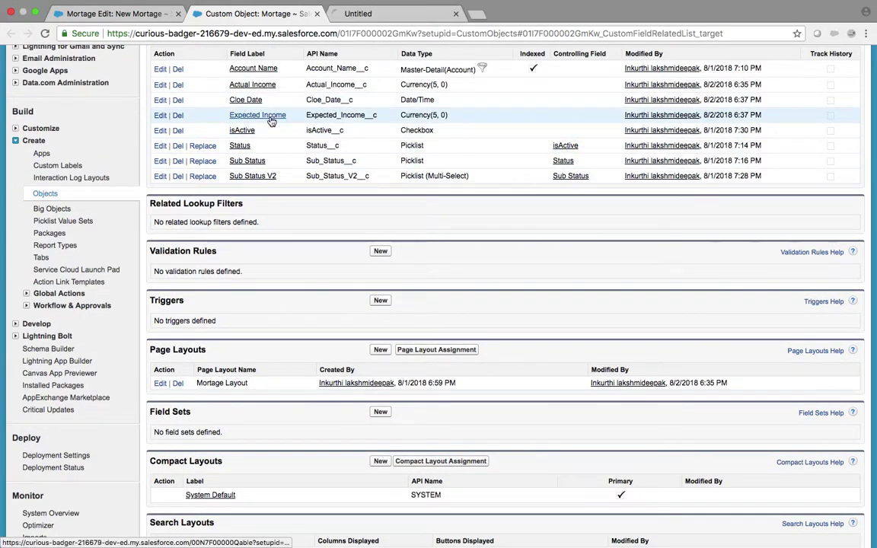
super+click(244, 102)
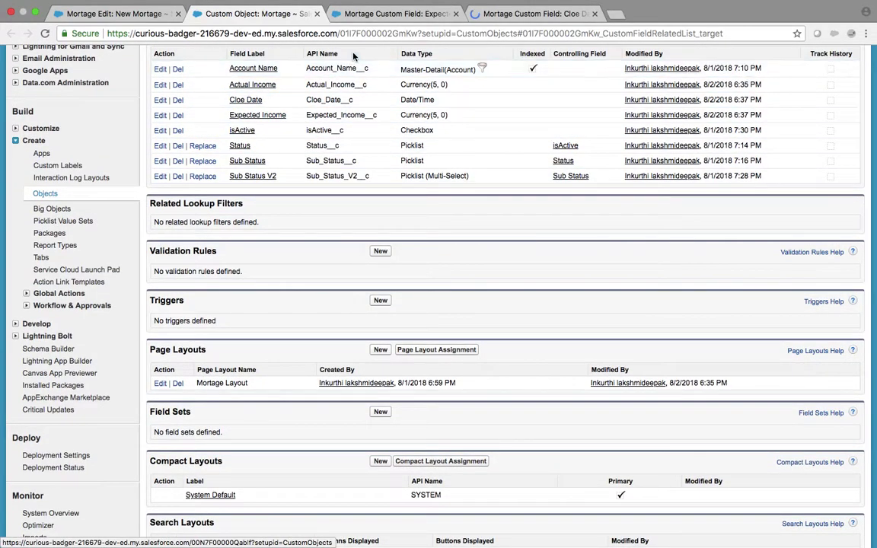
Set the field-level security of Expected Income to visible for all profiles, save, and close its browser tab.
click(372, 15)
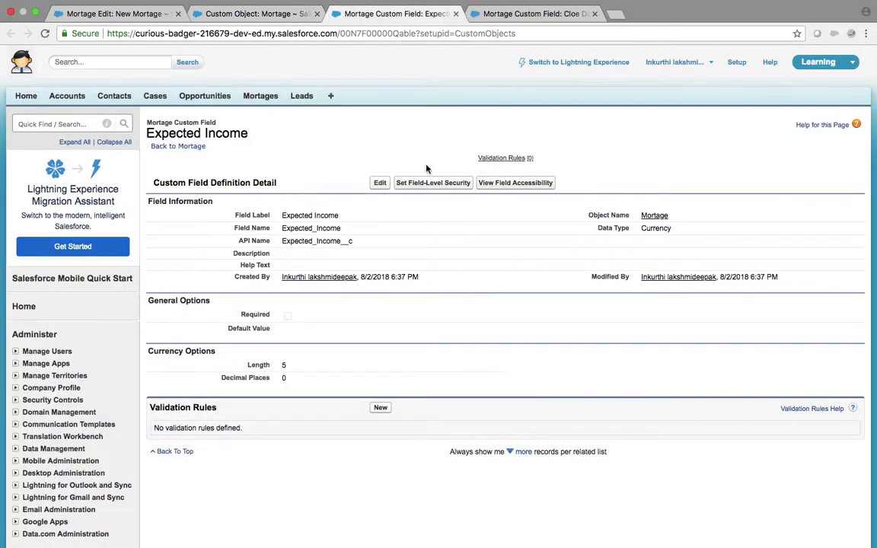
click(439, 184)
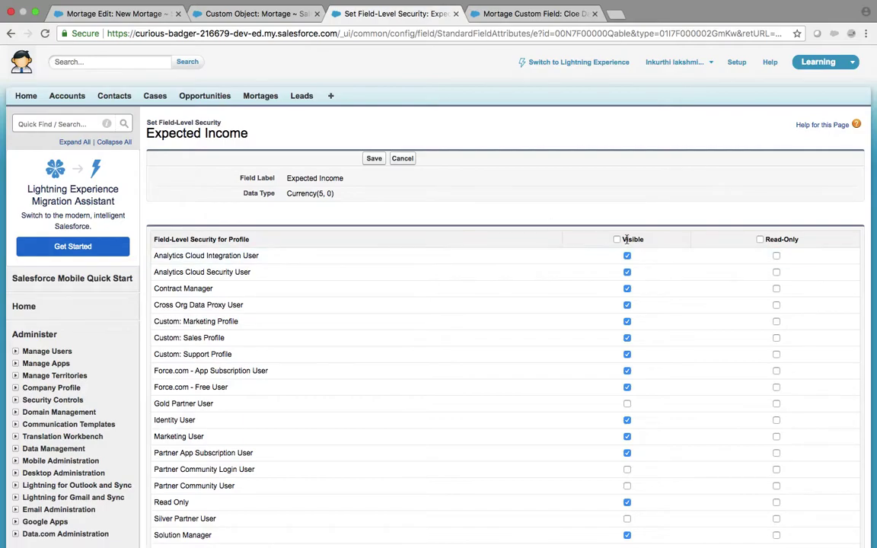
click(616, 239)
click(373, 157)
click(456, 14)
Set the field-level security of Cloe Date to visible for all profiles, save, and close its browser tab.
click(419, 183)
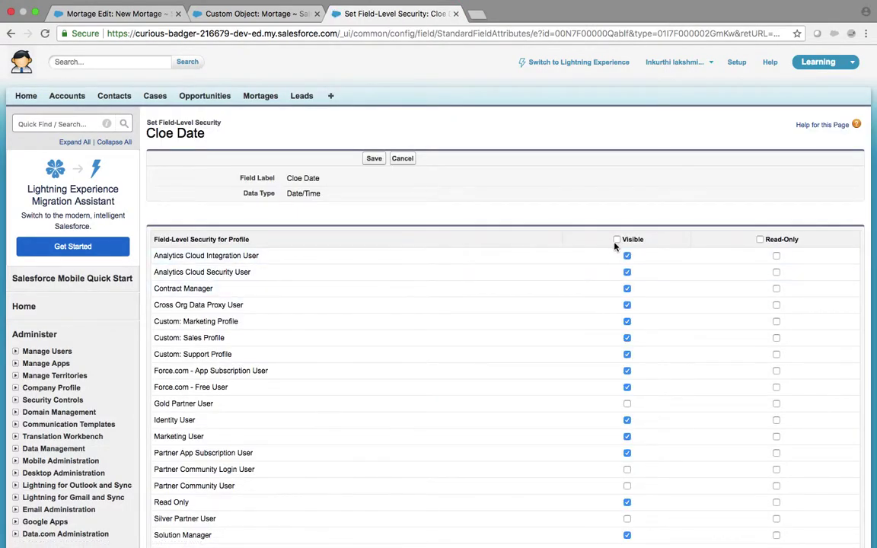
click(617, 239)
click(375, 158)
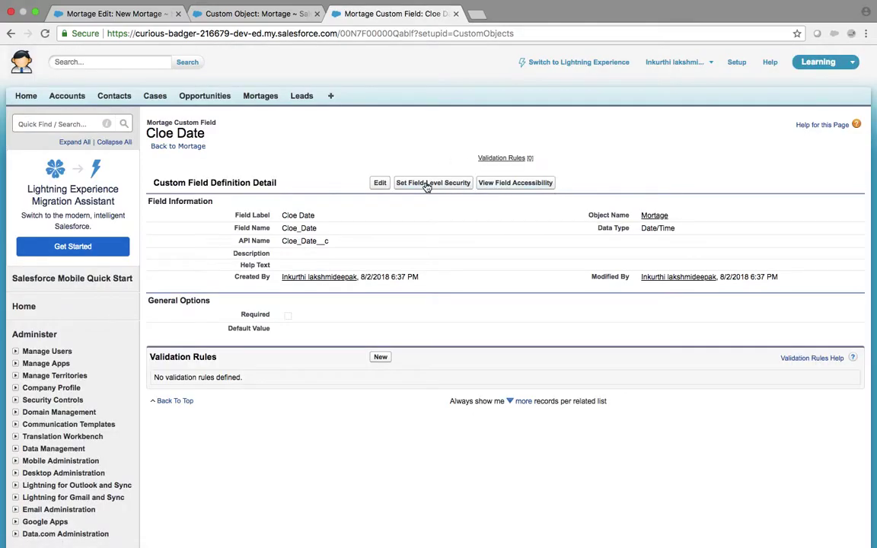
click(456, 14)
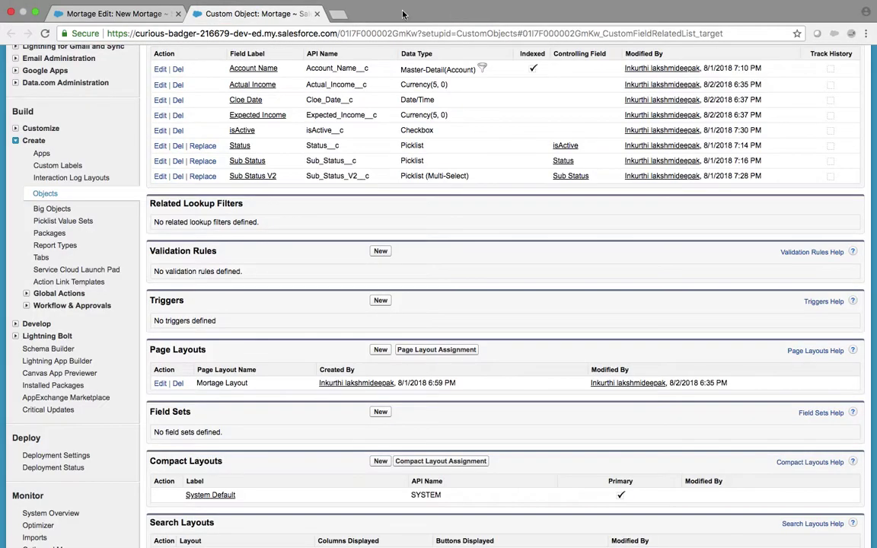
Open the Mortage Layout for editing from the Mortage object's page layouts.
scroll(257, 102, up, 10)
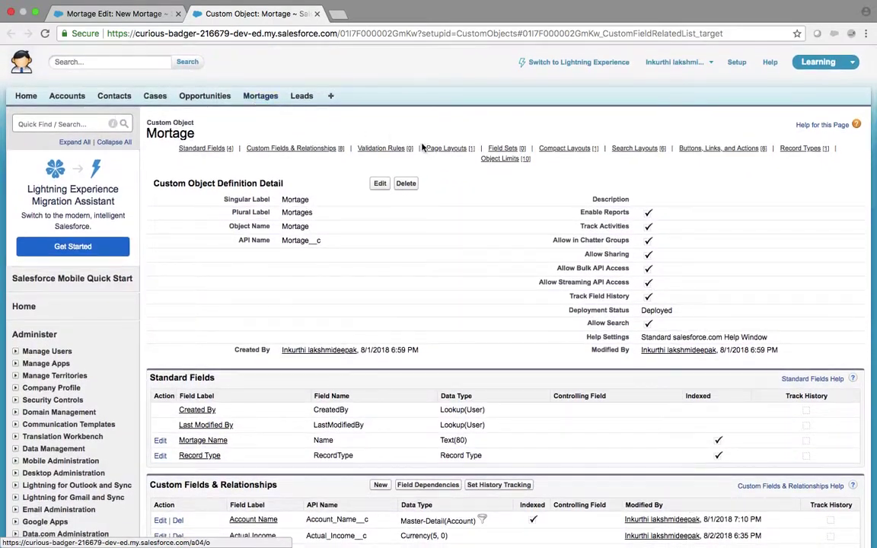
click(444, 151)
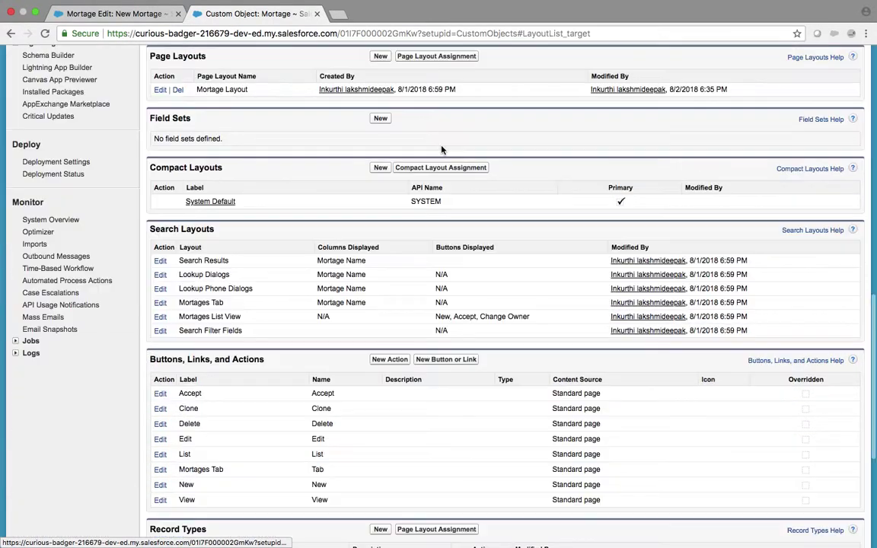
click(160, 90)
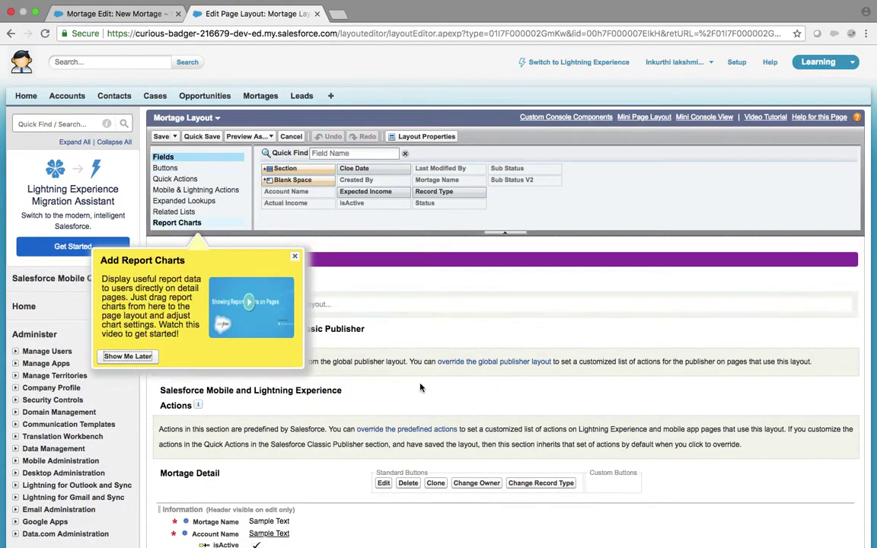
Place Expected Income and Cloe Date in the second column of the layout's Information section, and move Actual Income above them.
scroll(377, 338, down, 5)
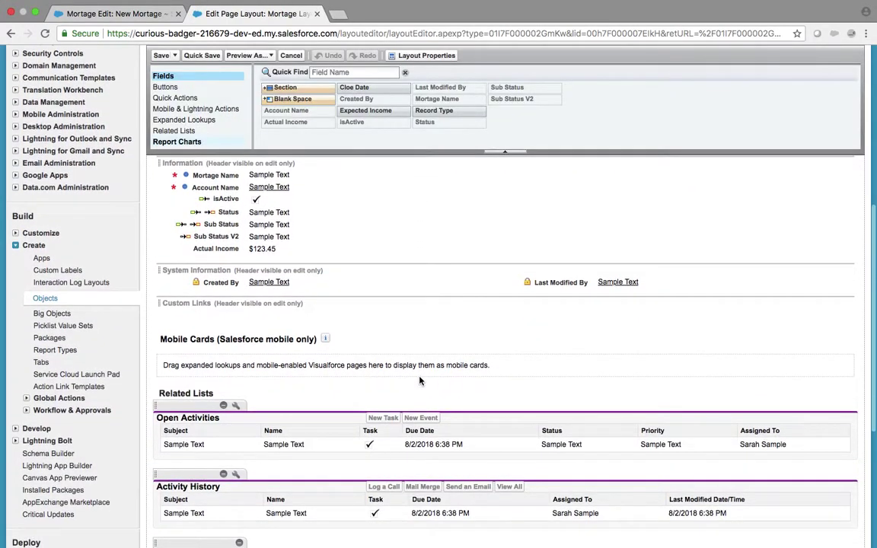
scroll(408, 204, up, 1)
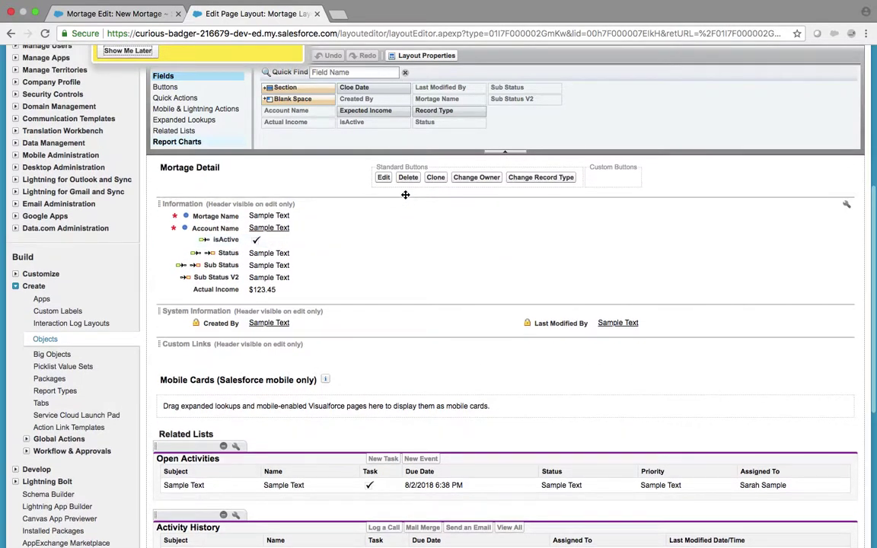
drag(380, 112, 559, 208)
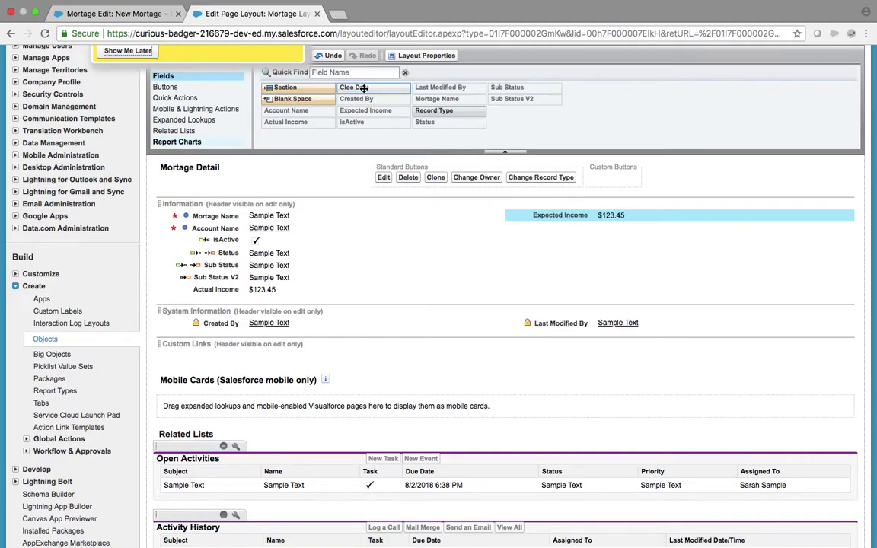
drag(351, 87, 531, 243)
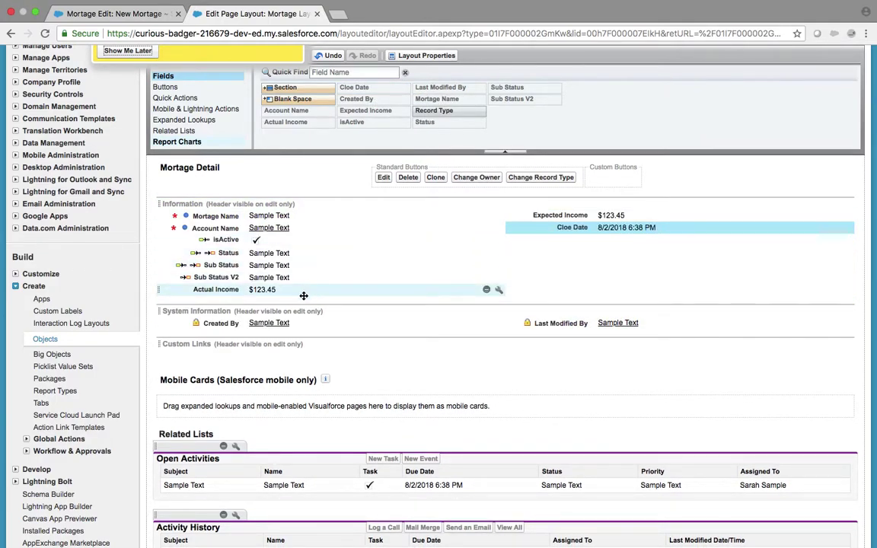
drag(251, 290, 568, 204)
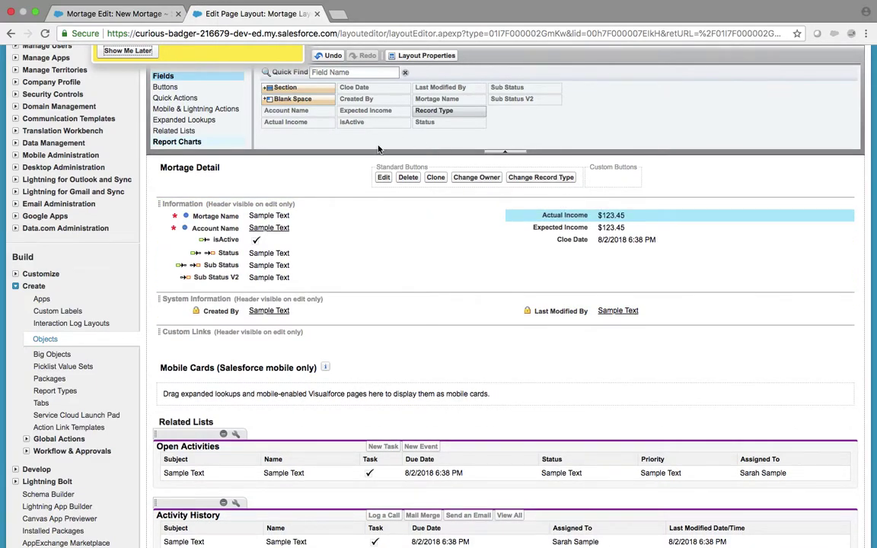
click(233, 109)
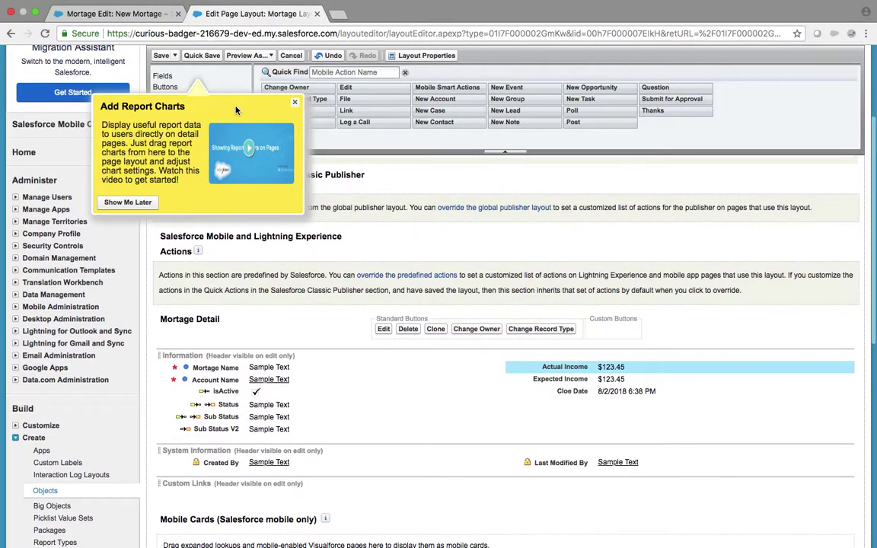
Save the Mortage page layout and open the Mortages home page.
click(162, 57)
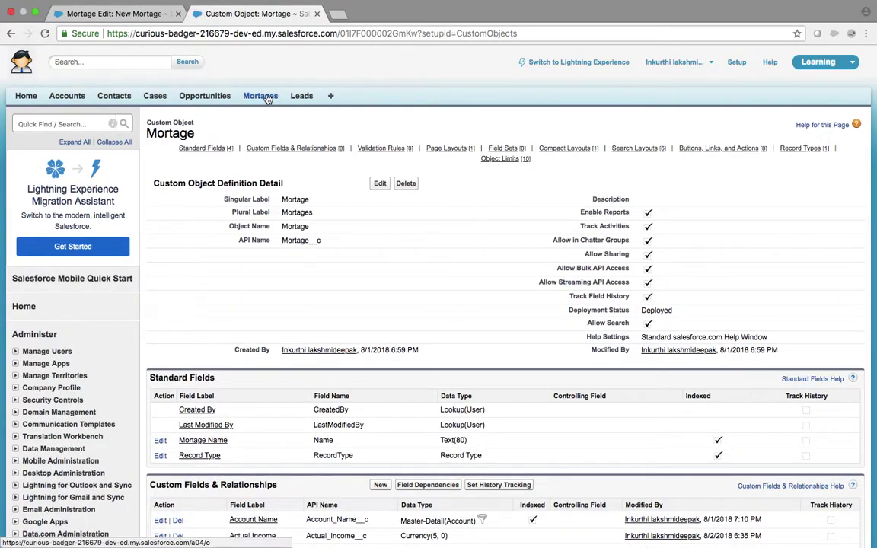
click(259, 94)
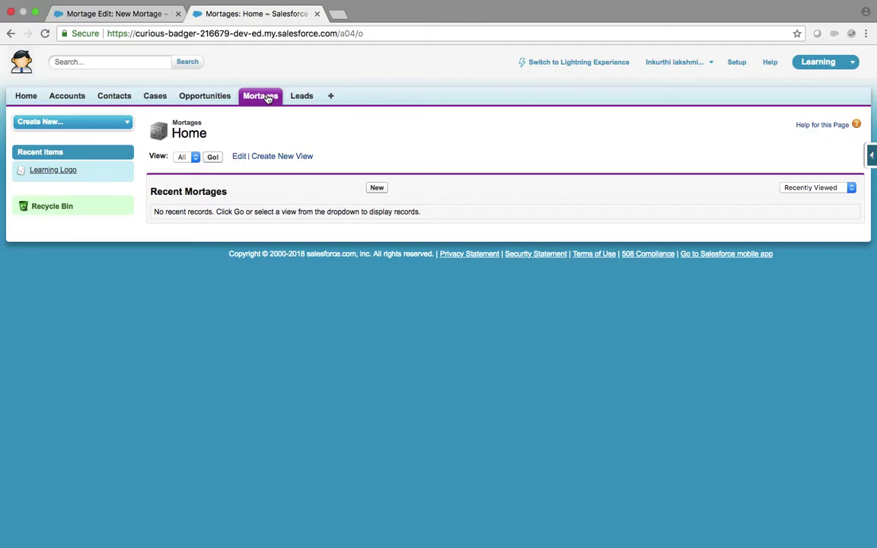
Switch to the desktop, check the online meeting's participant list, close it, and return to the browser.
key(ctrl+Left)
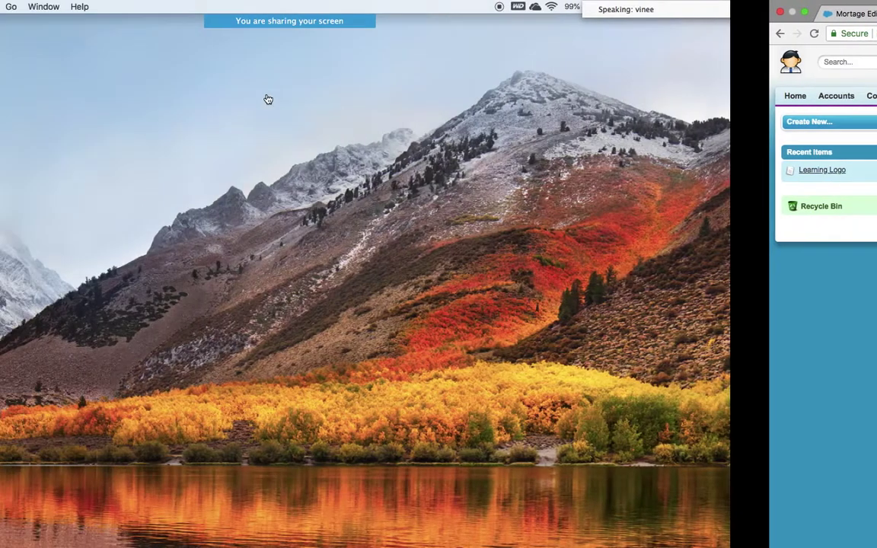
mouse_move(438, 20)
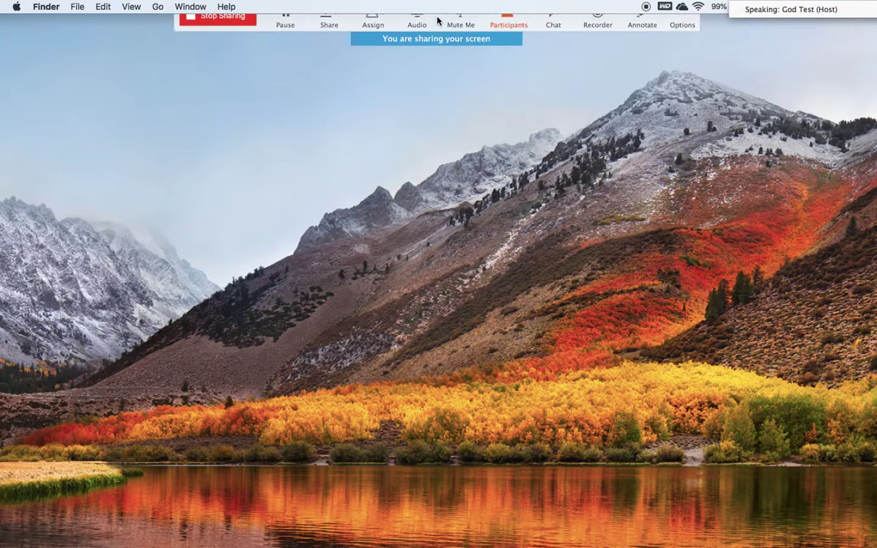
click(508, 32)
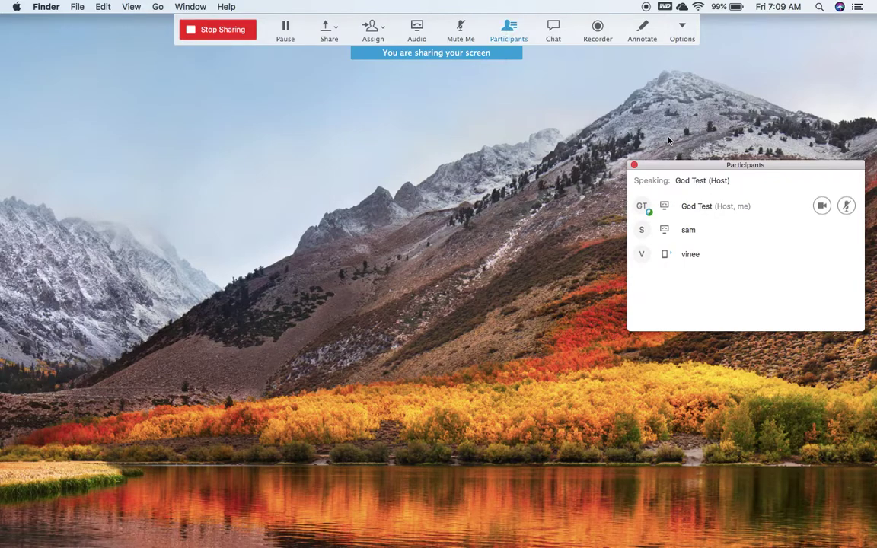
click(635, 165)
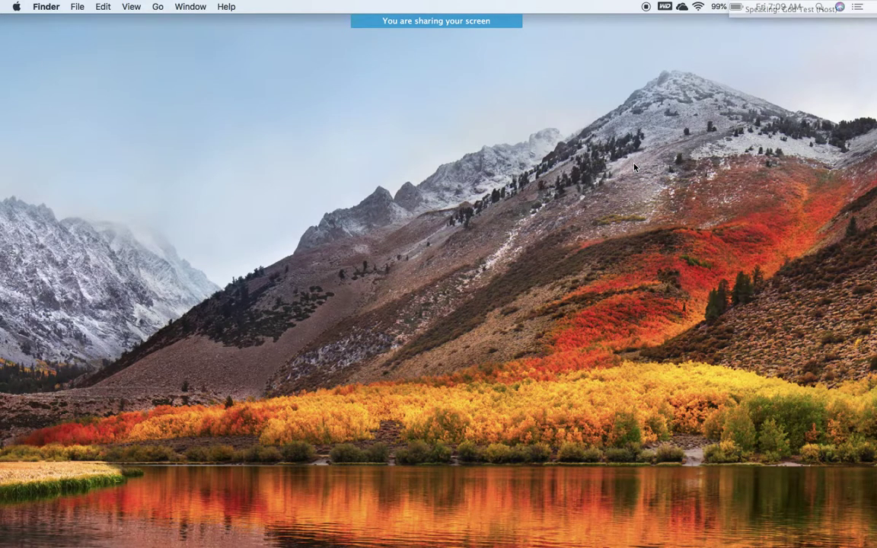
key(ctrl+Right)
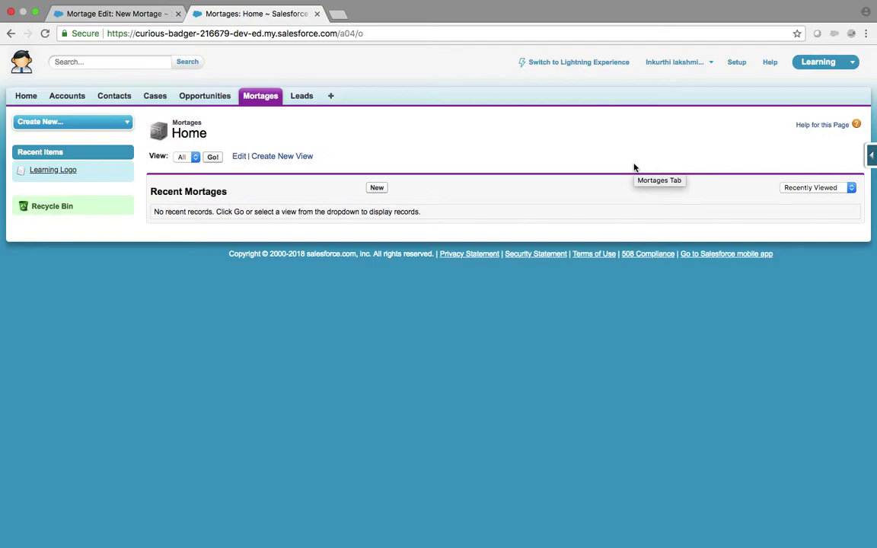
Find Schema Builder in Setup by searching for "sche", open it, and review the field types available as elements.
click(738, 65)
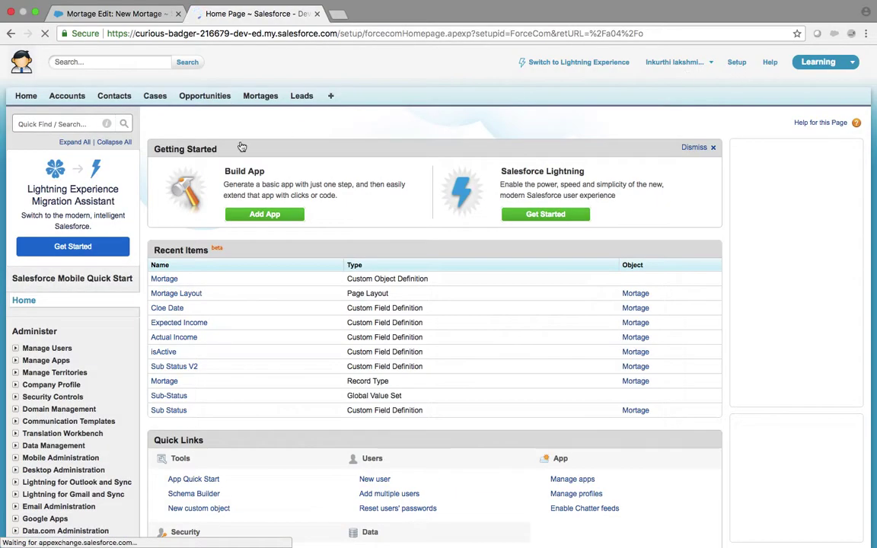
click(39, 123)
text(sche)
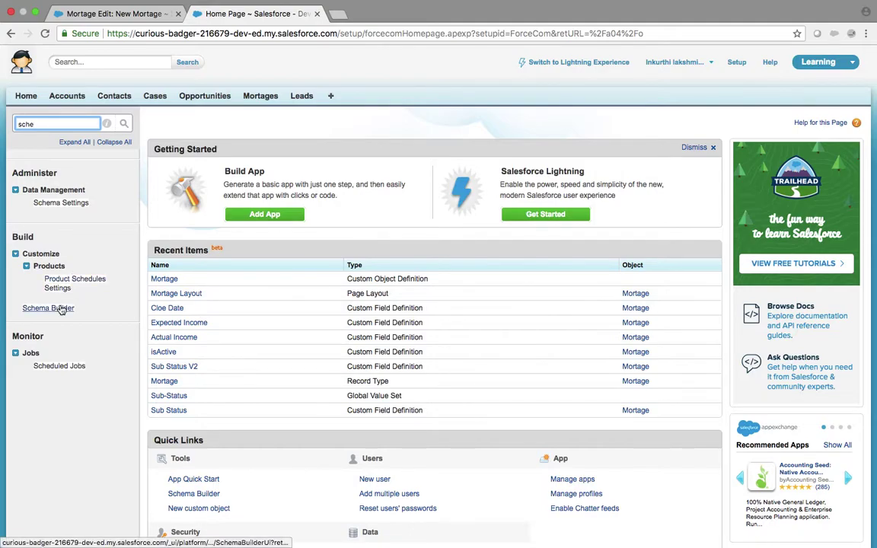
click(62, 309)
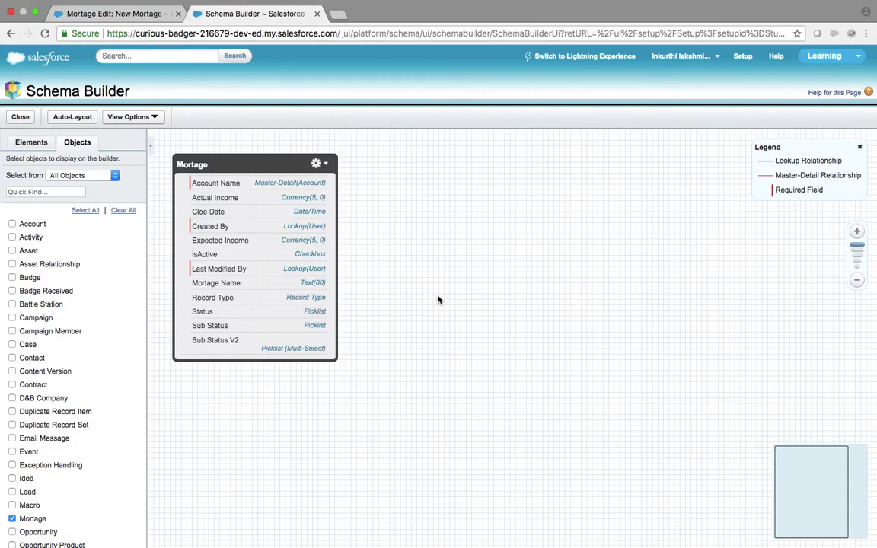
click(31, 142)
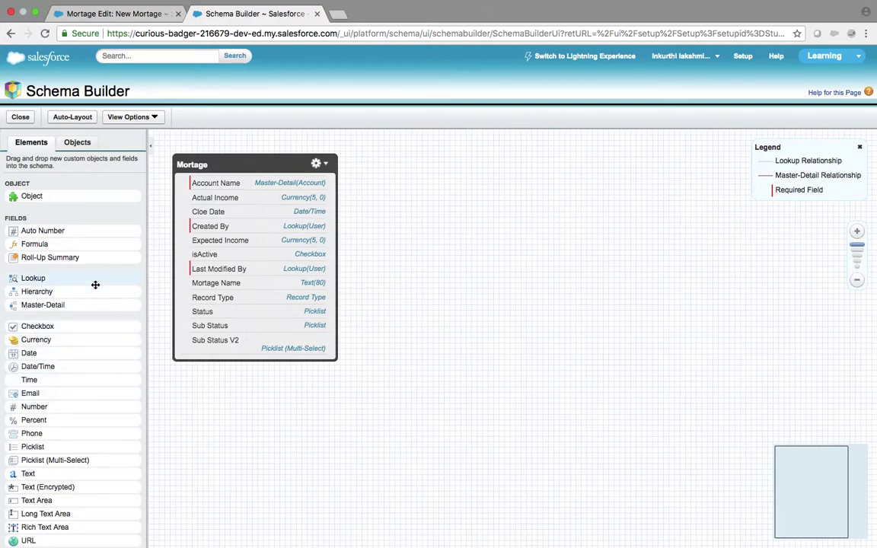
scroll(95, 284, down, 1)
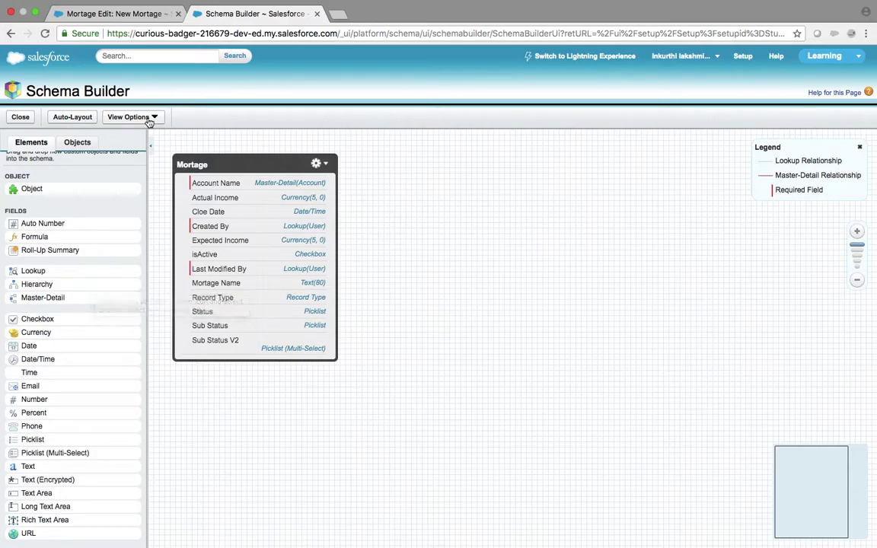
Close Schema Builder, dismiss the Critical Updates dialog, and go back to the Mortages home page.
click(30, 119)
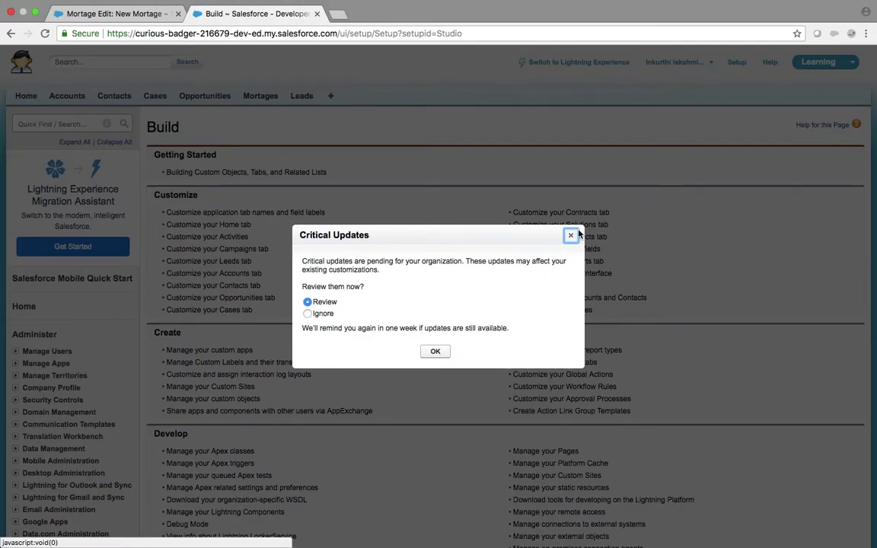
click(577, 234)
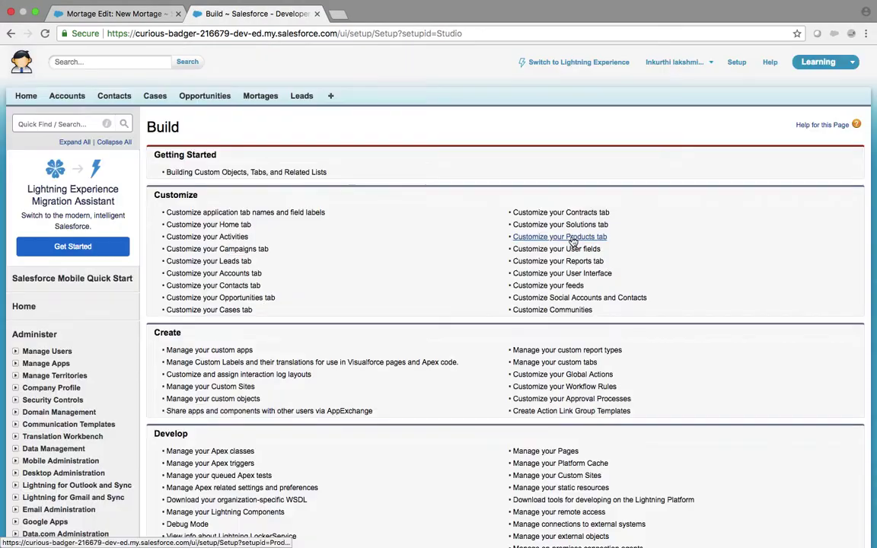
click(261, 98)
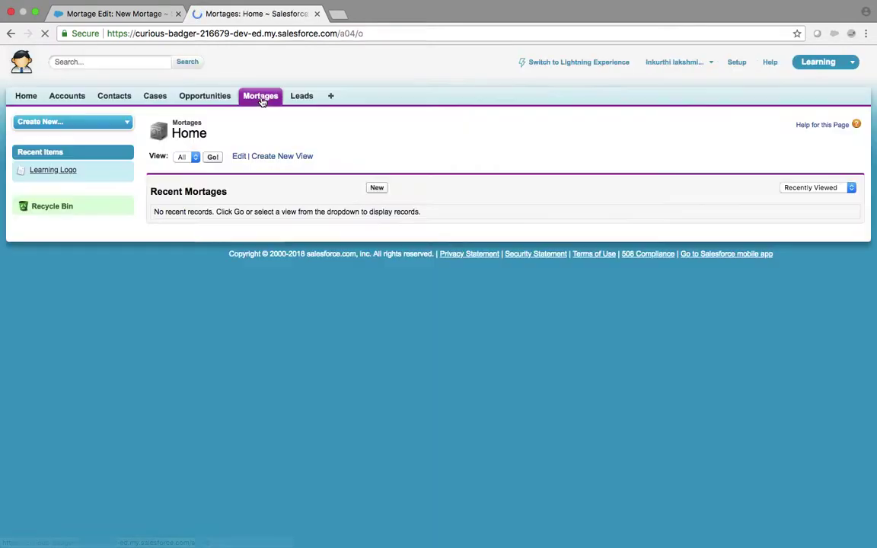
Open a blank Mortage record form, check the Actual Income and Expected Income fields, and cancel the form.
click(378, 189)
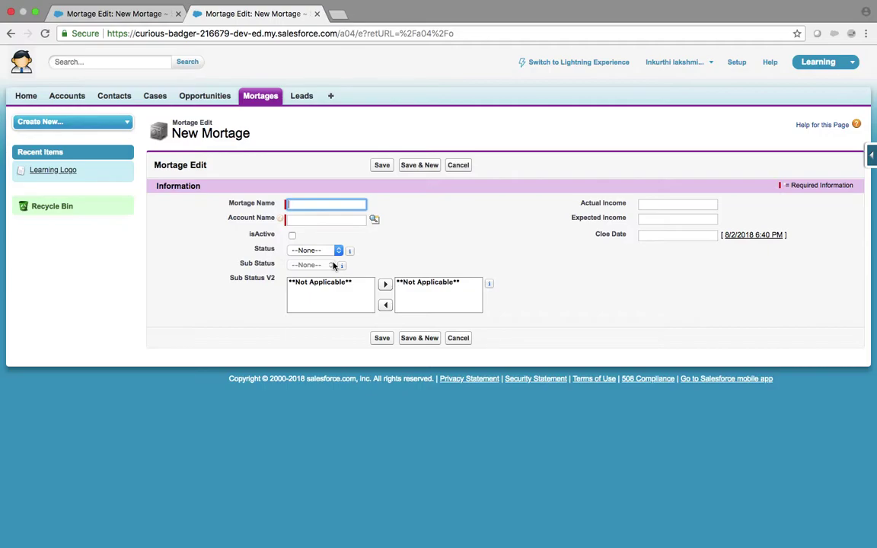
click(650, 206)
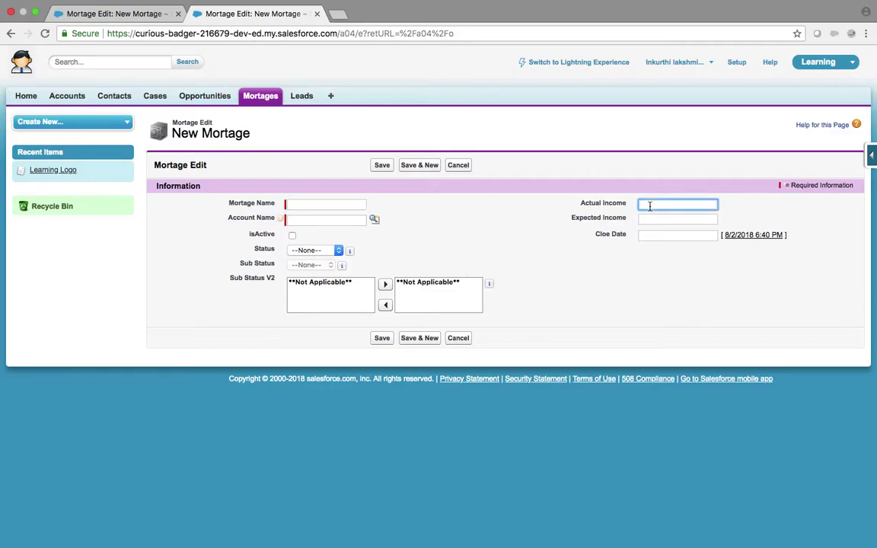
click(650, 220)
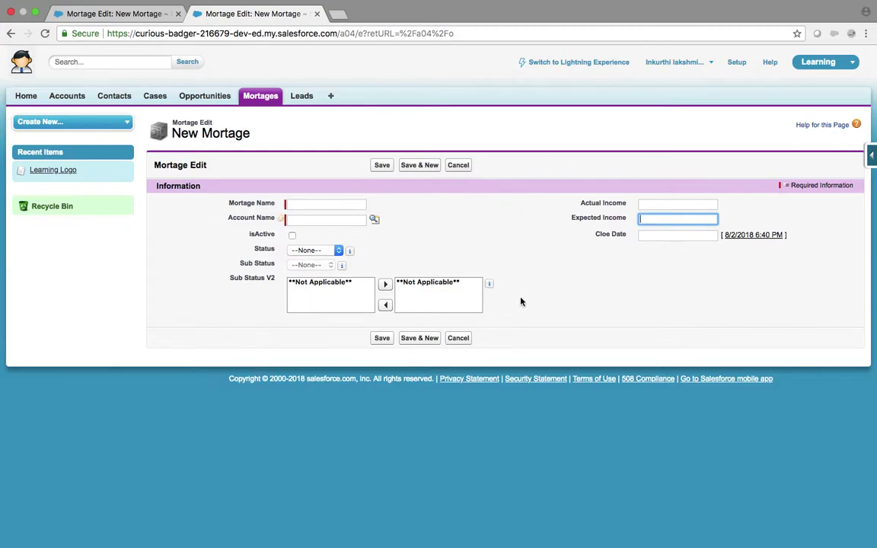
click(463, 169)
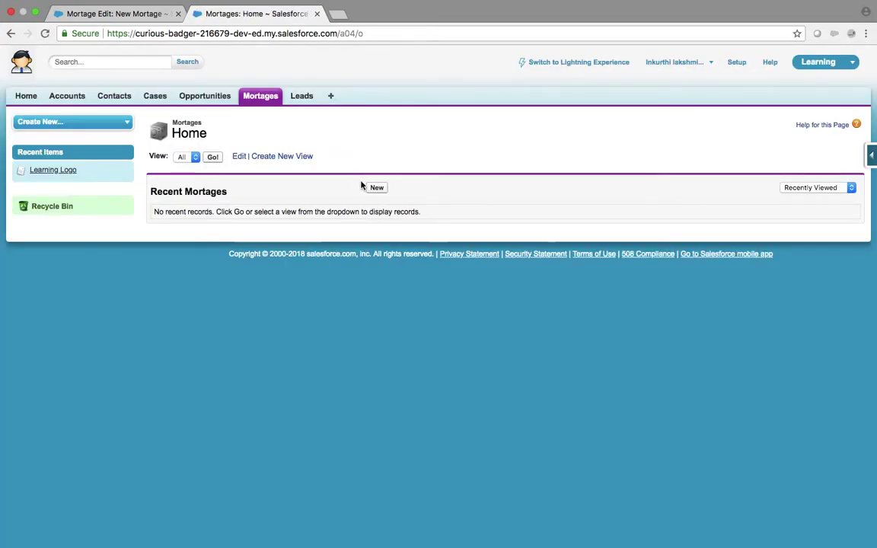
Start a new Mortage record and enter Rent Home as its Mortage Name.
click(384, 192)
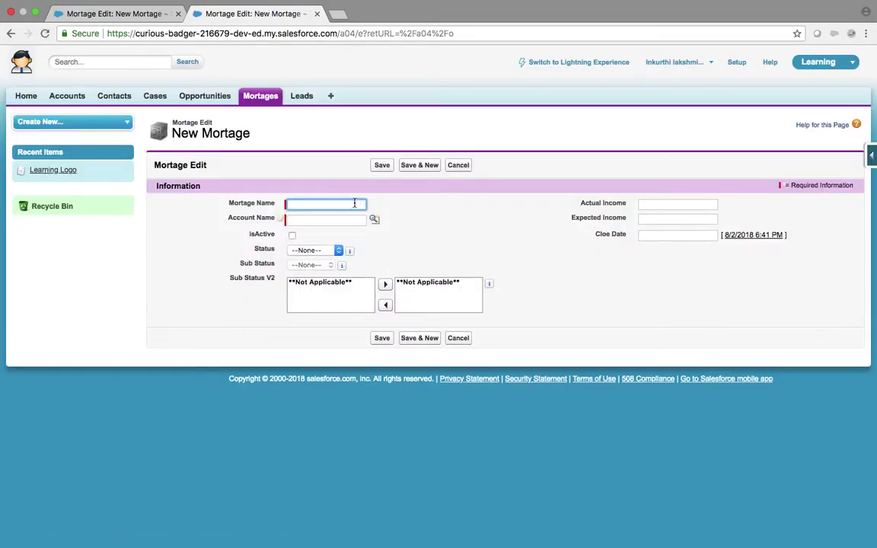
click(356, 204)
text(Rent Home)
key(Tab)
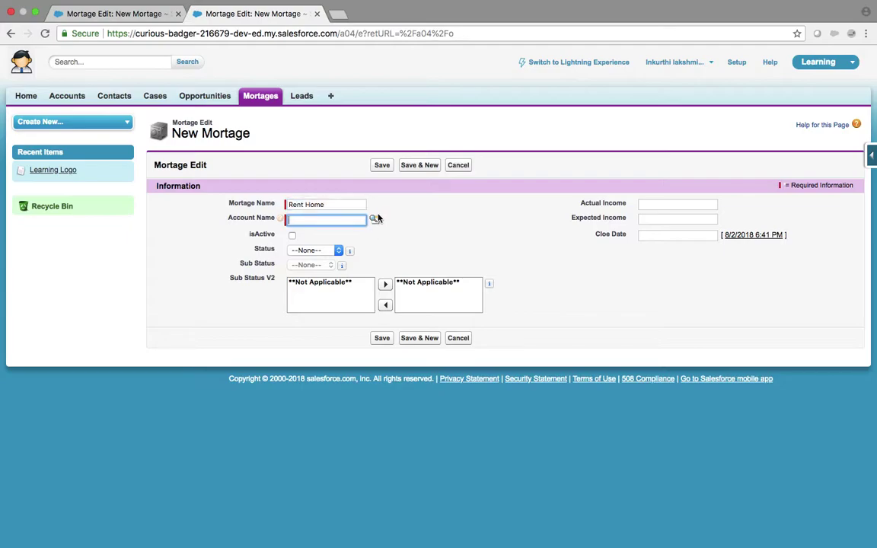
Look up accounts matching "un" and choose University of Arizona as the record's Account Name.
click(374, 218)
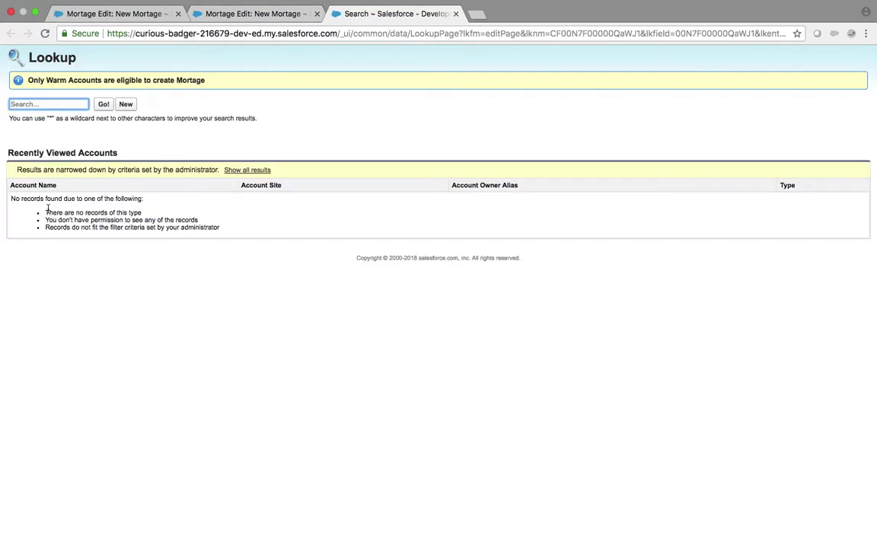
click(64, 107)
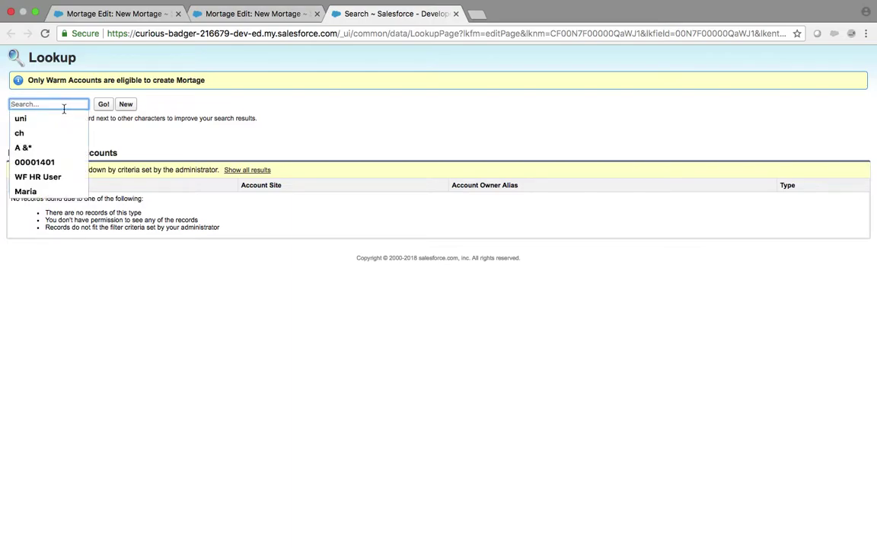
text(un)
click(104, 107)
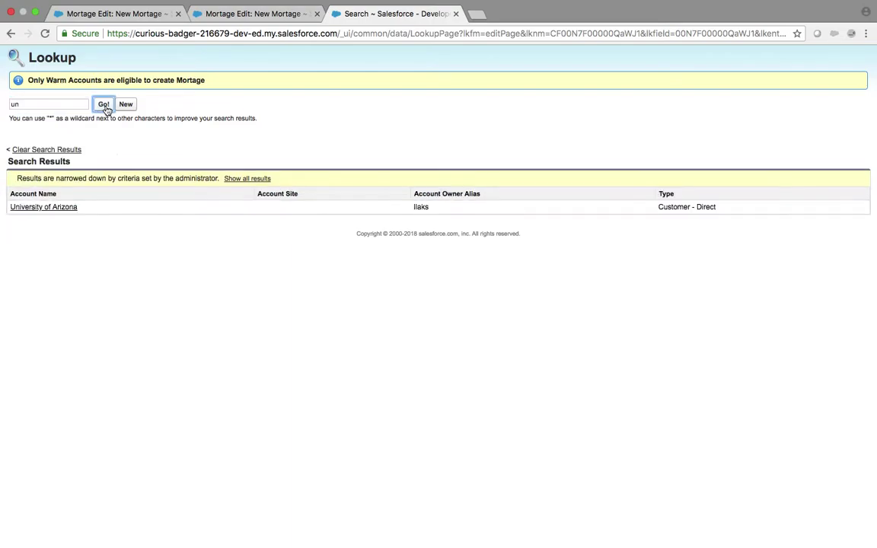
click(67, 206)
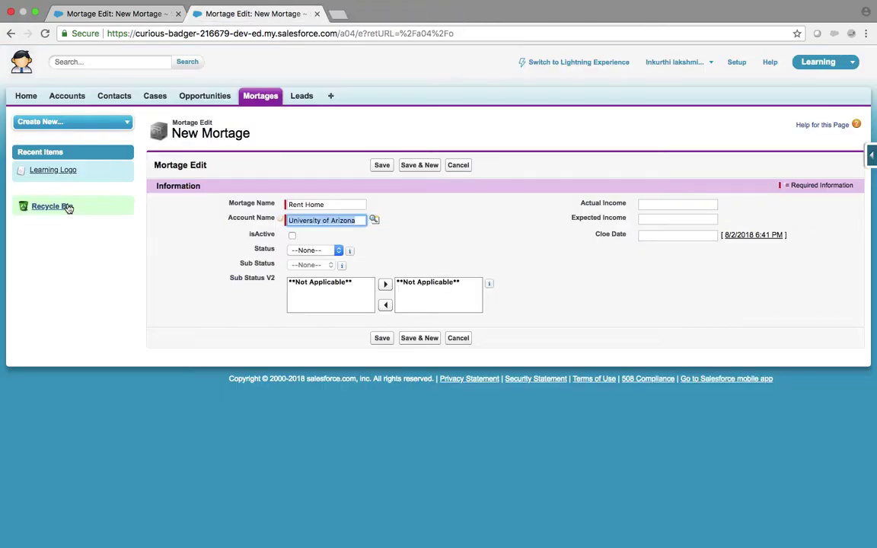
Mark the record isActive, set Status to Open and Sub Status to Interested, and add Interested to Sub Status V2.
click(292, 236)
click(337, 250)
click(321, 270)
click(314, 265)
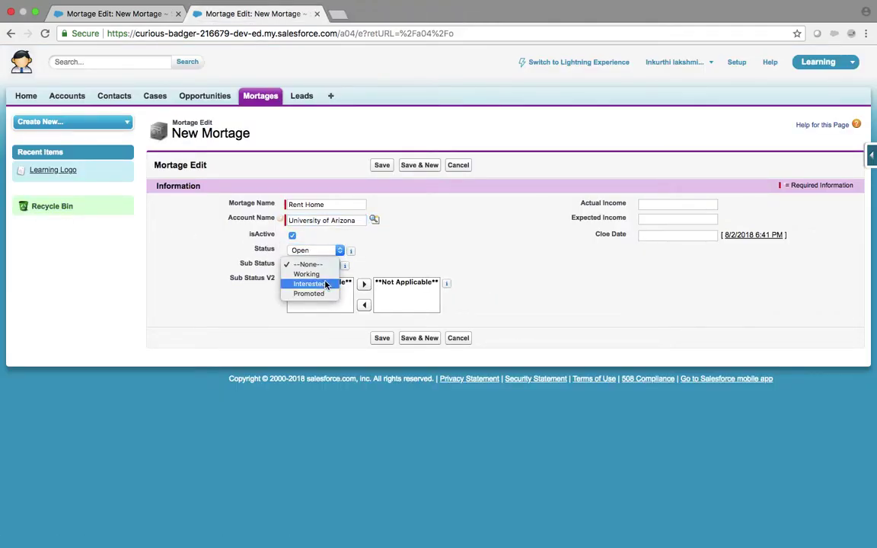
click(326, 284)
click(319, 292)
click(345, 286)
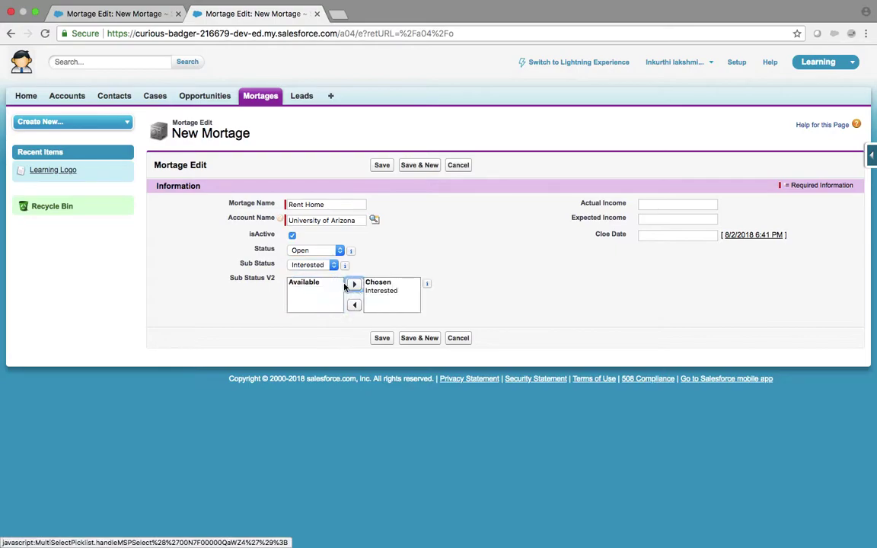
Enter 1234 for both Actual Income and Expected Income, set Cloe Date to 8/2/2018 6:41 PM, and save the record.
click(658, 203)
text(1234)
key(Tab)
text(1234)
click(760, 236)
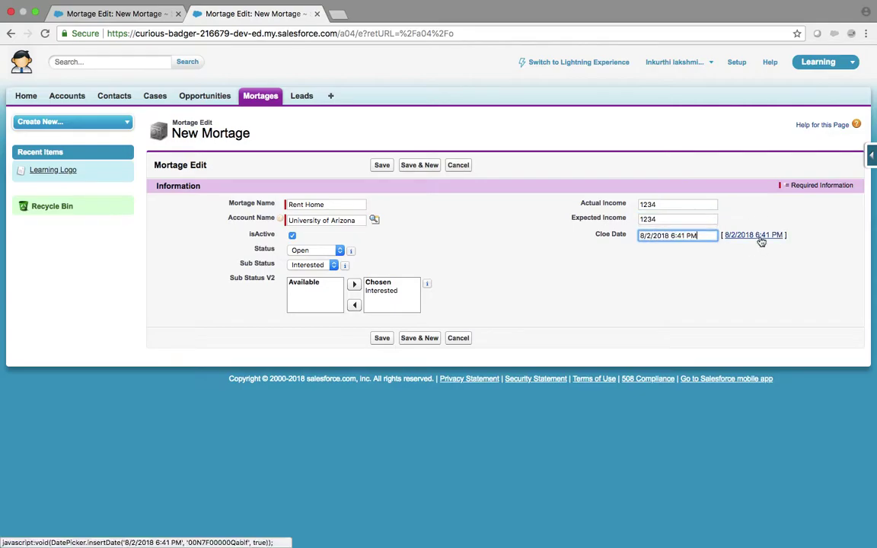
click(381, 166)
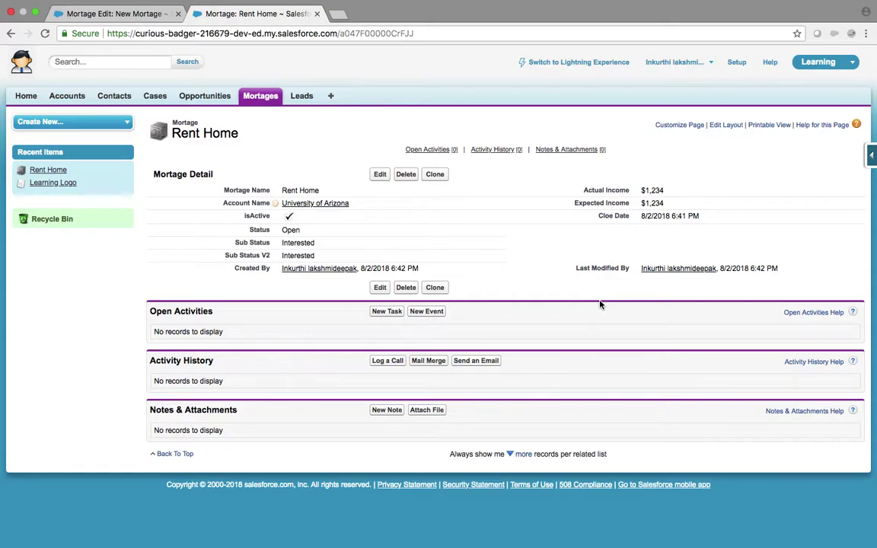
Switch to the desktop, check the online meeting's audio connection and participant list, and return to the Rent Home record.
key(ctrl+Left)
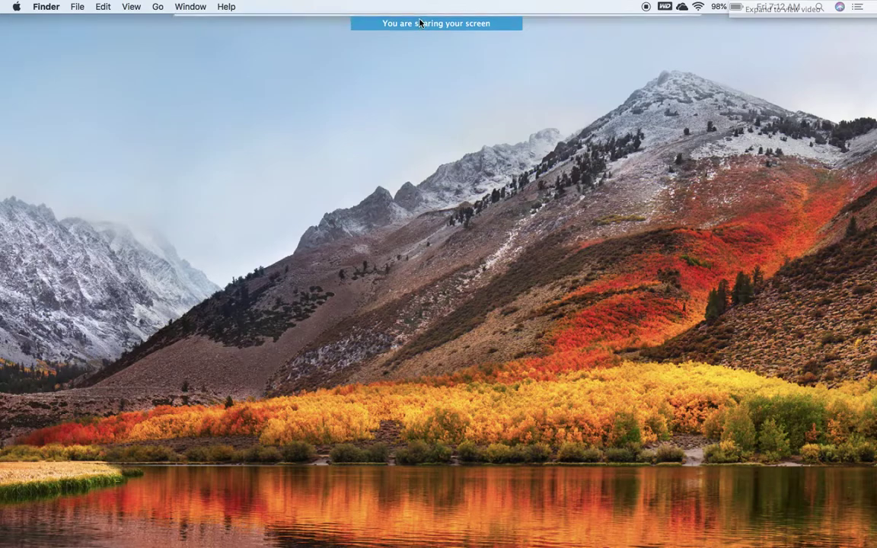
mouse_move(375, 20)
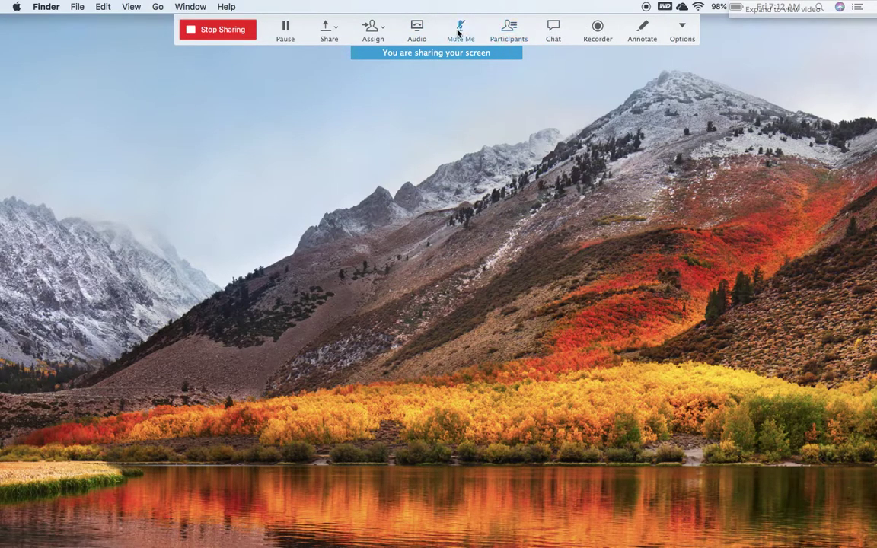
click(416, 33)
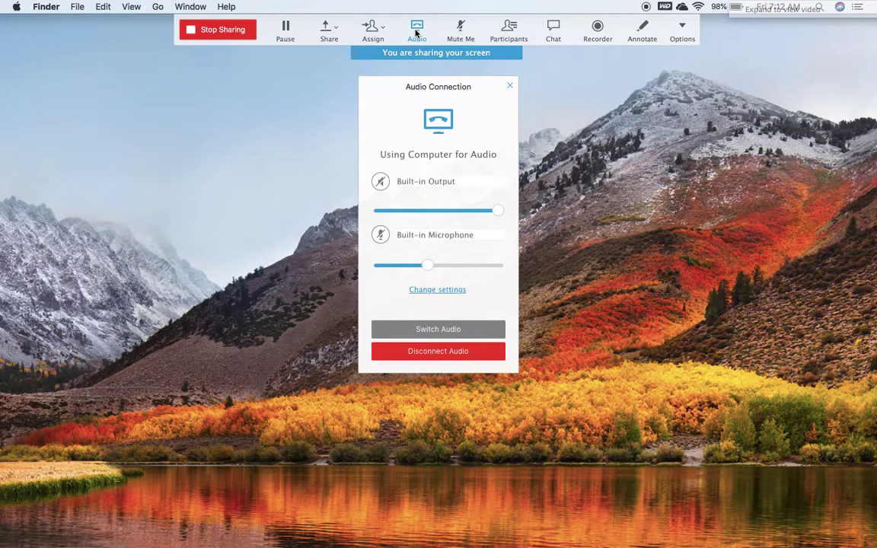
click(505, 32)
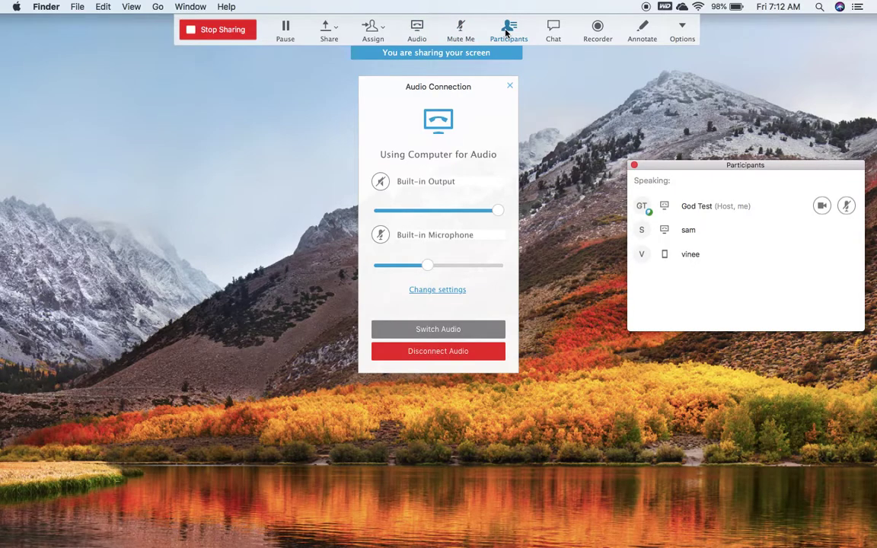
key(ctrl+Right)
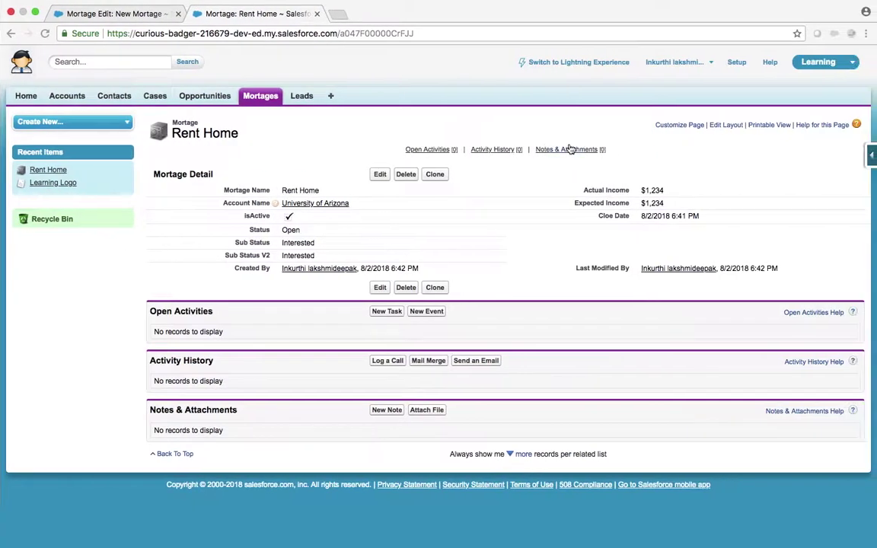
mouse_move(344, 6)
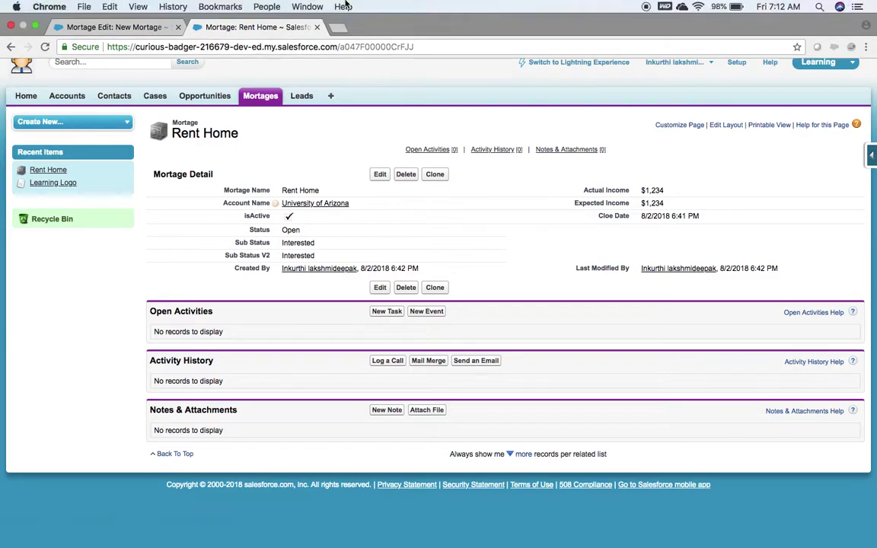